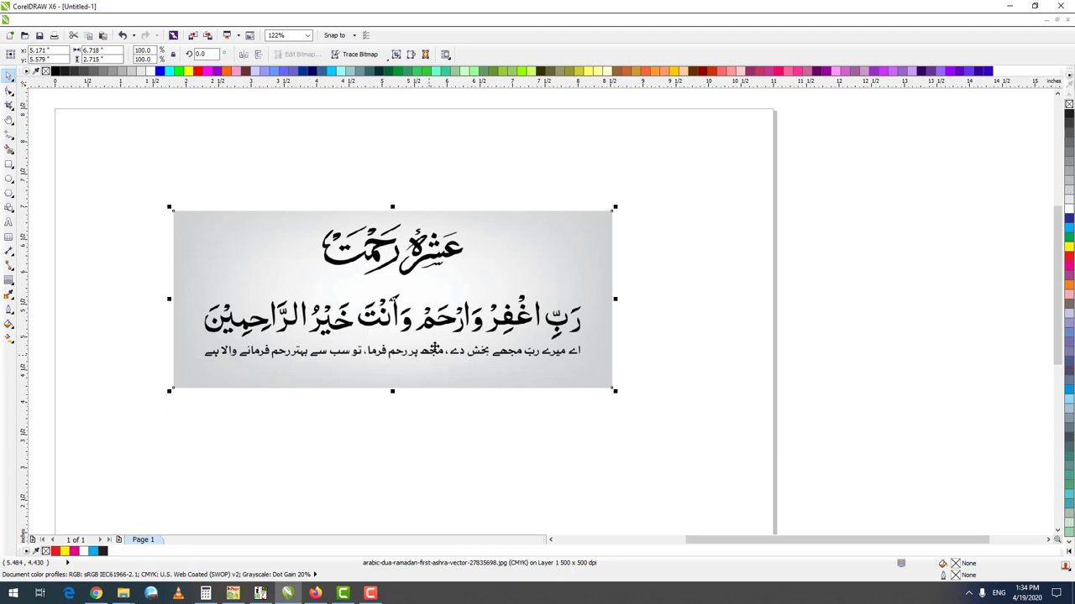
Move the calligraphy image to the upper middle of the page, centred at about x 5.5 in, y 6.13 in.
{"action": "left_click_drag", "start_coordinate": [435, 345], "coordinate": [463, 338]}
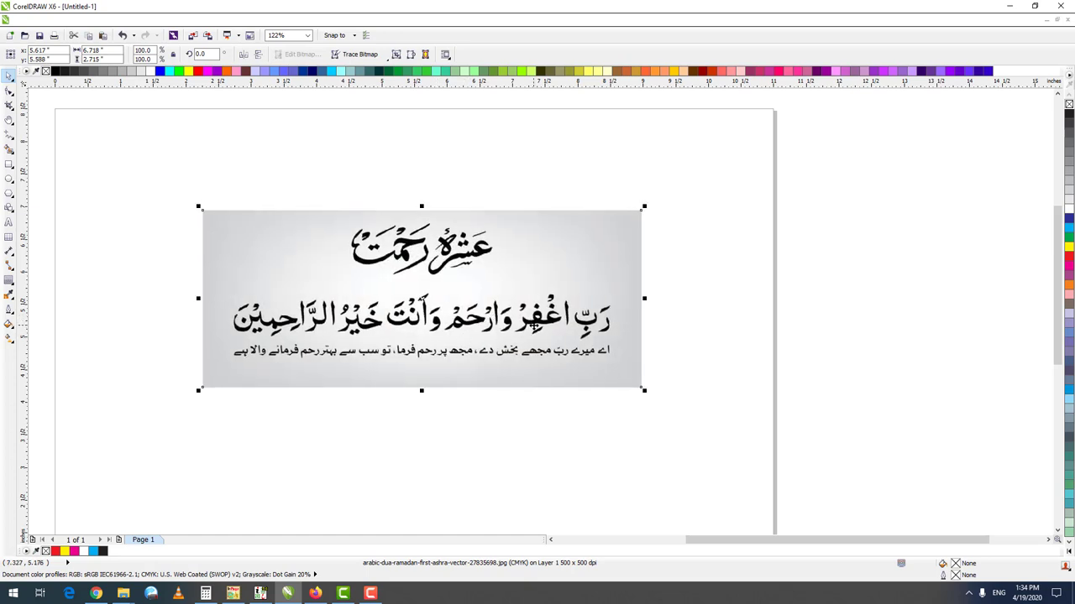
{"action": "left_click_drag", "start_coordinate": [534, 320], "coordinate": [568, 310]}
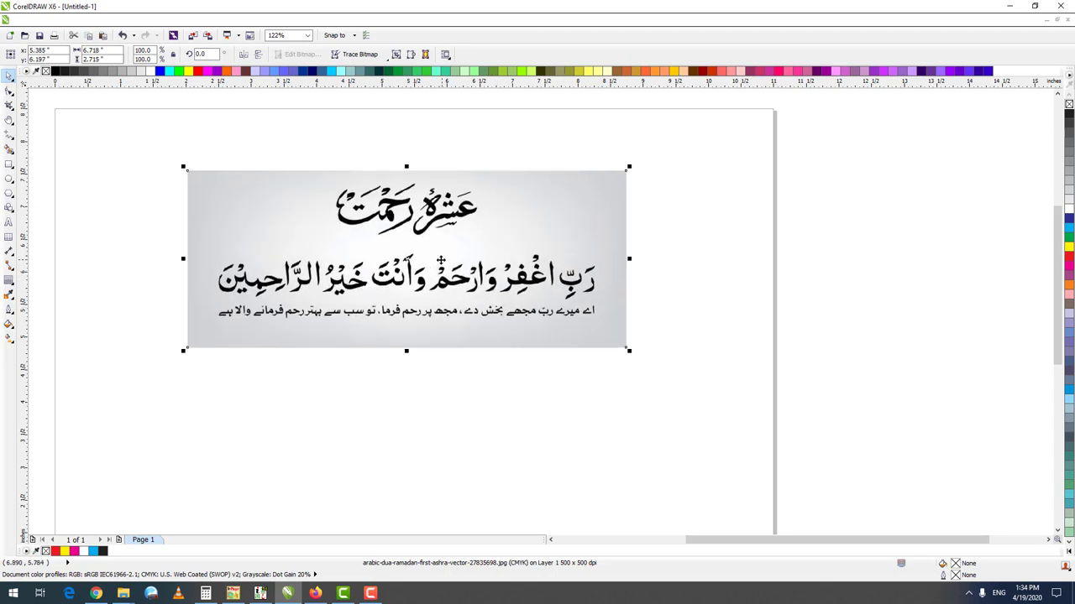
{"action": "scroll", "coordinate": [386, 252], "scroll_direction": "up", "scroll_amount": 2}
{"action": "left_click_drag", "start_coordinate": [411, 227], "coordinate": [421, 233]}
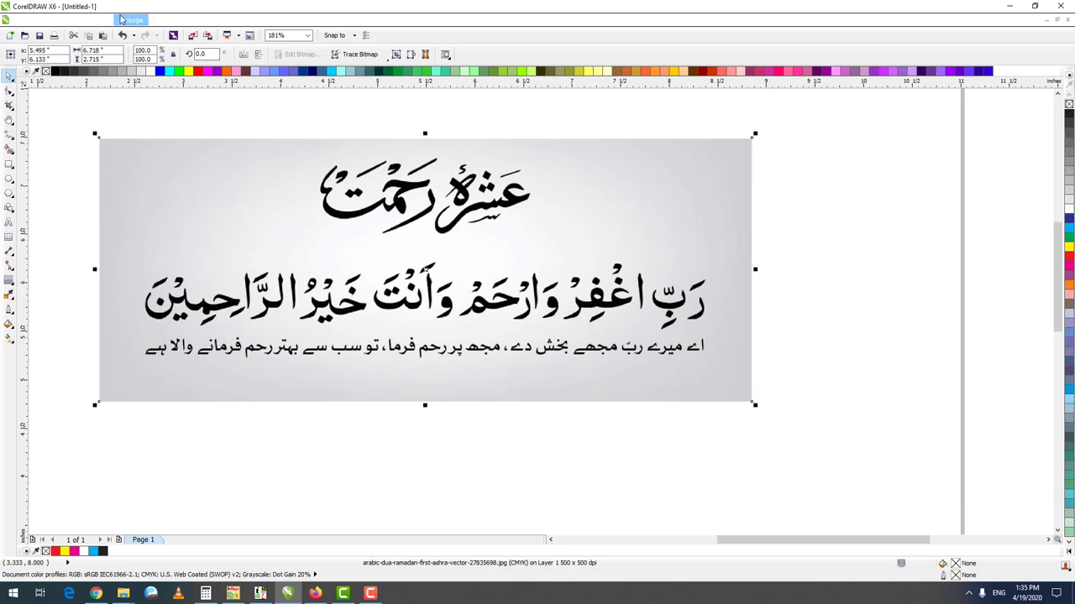
Convert the image to a 500 dpi bitmap in CMYK Color (32-bit) with anti-aliasing and transparent background.
{"action": "left_click", "coordinate": [191, 20]}
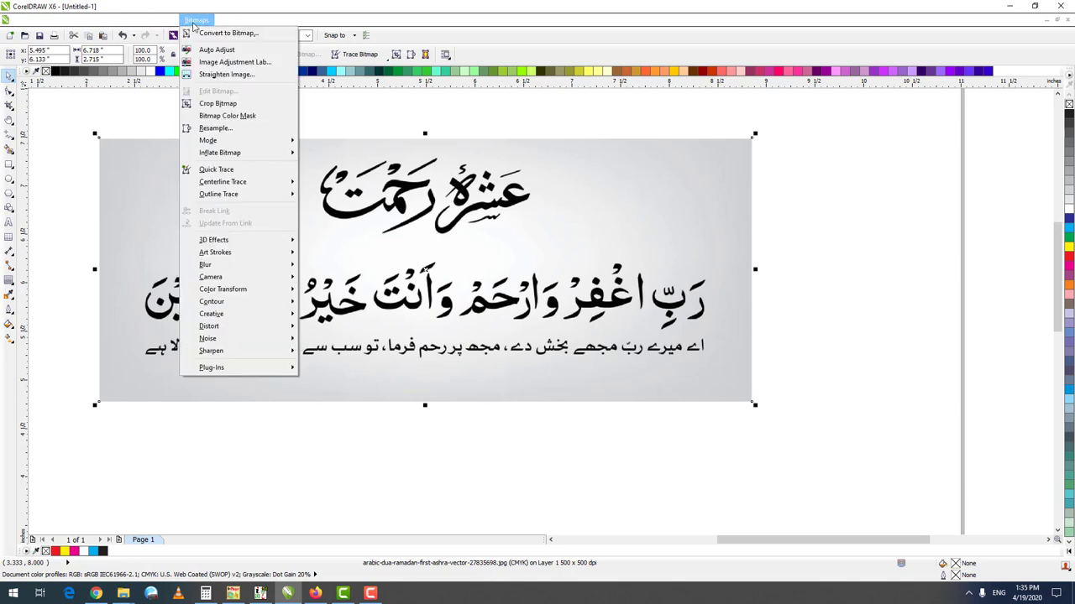
{"action": "left_click", "coordinate": [225, 33]}
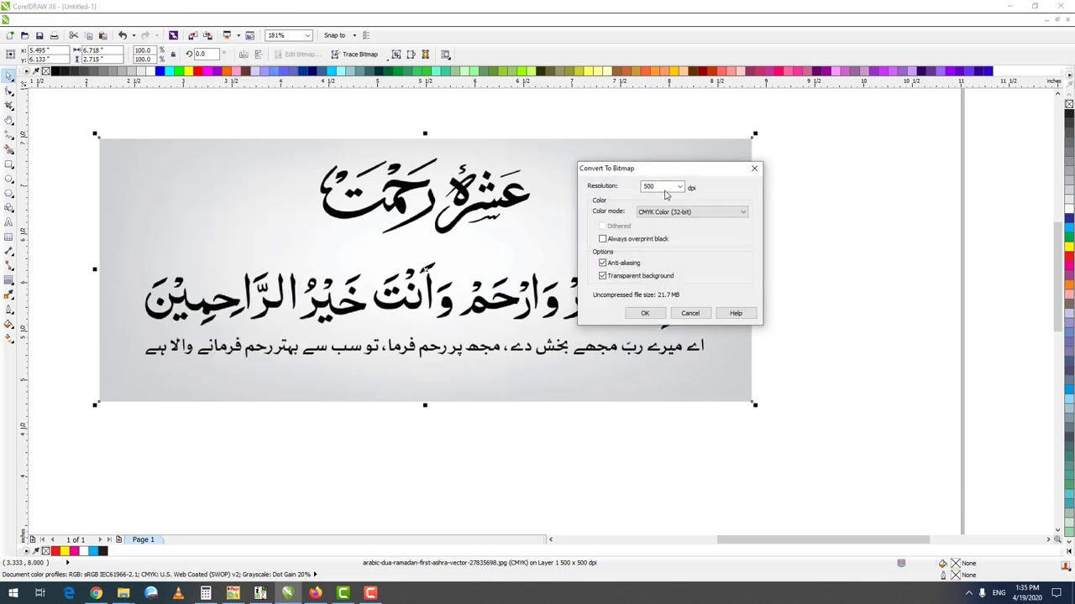
{"action": "double_click", "coordinate": [664, 186]}
{"action": "left_click", "coordinate": [663, 211]}
{"action": "left_click", "coordinate": [658, 215]}
{"action": "left_click", "coordinate": [645, 313]}
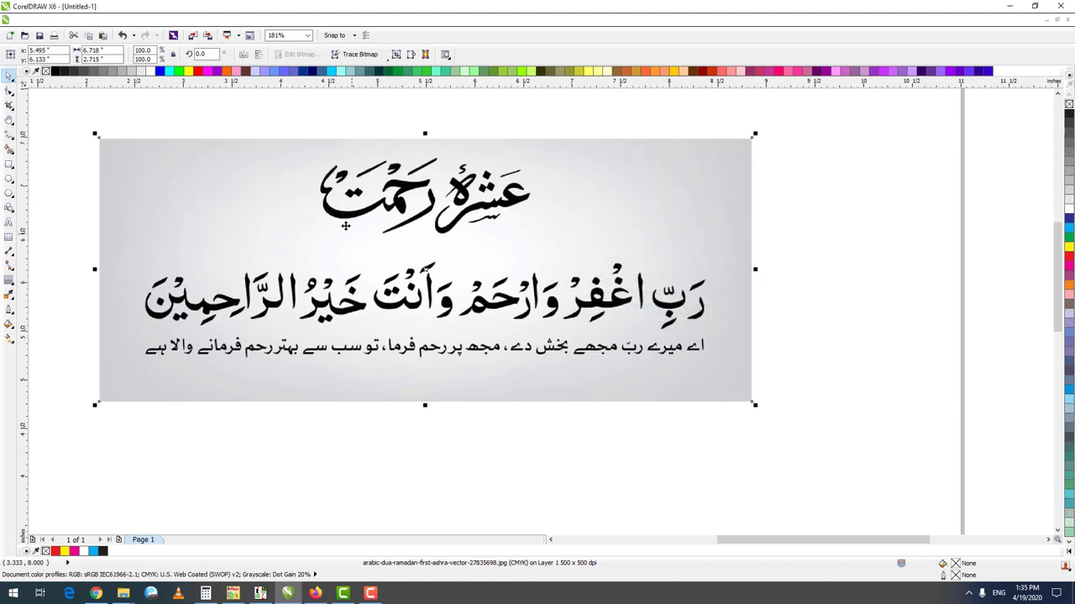
Start an Outline Trace of the bitmap as Clipart, reducing the bitmap size.
{"action": "left_click", "coordinate": [338, 225]}
{"action": "left_click", "coordinate": [369, 55]}
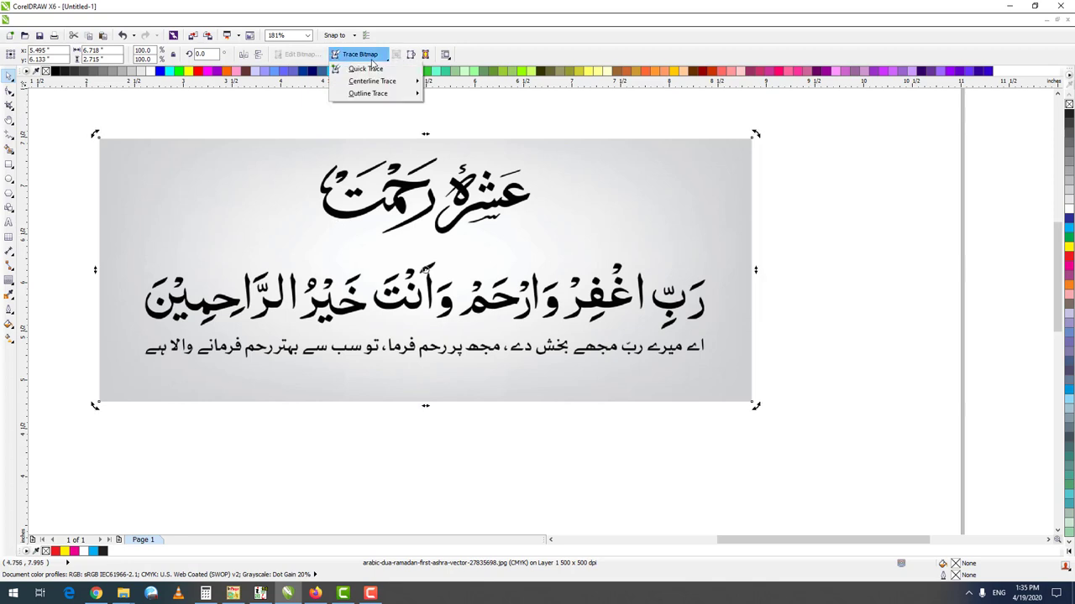
{"action": "mouse_move", "coordinate": [370, 96]}
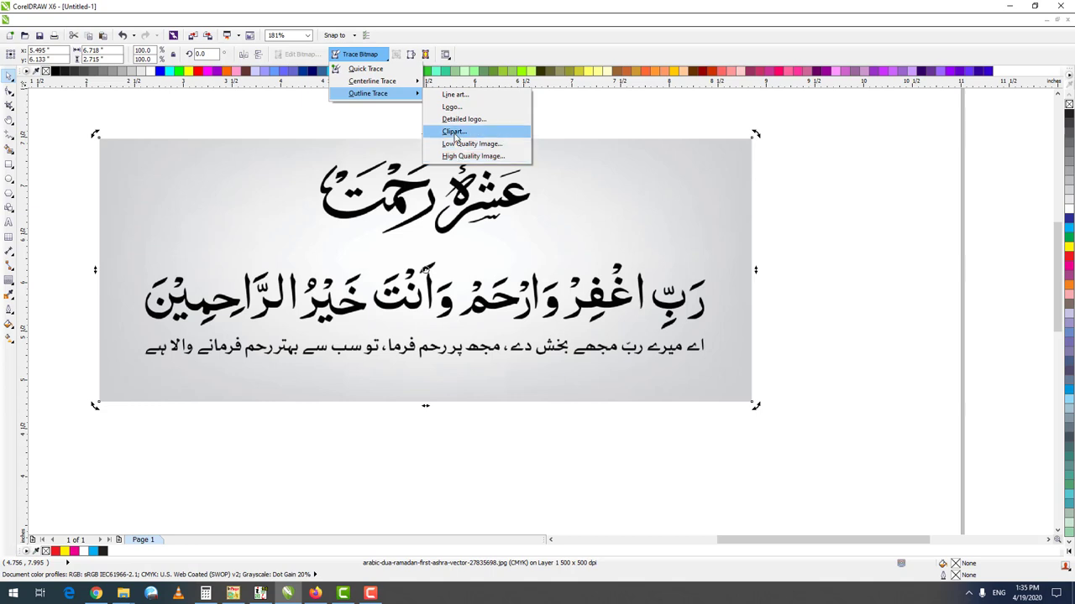
{"action": "left_click", "coordinate": [455, 131]}
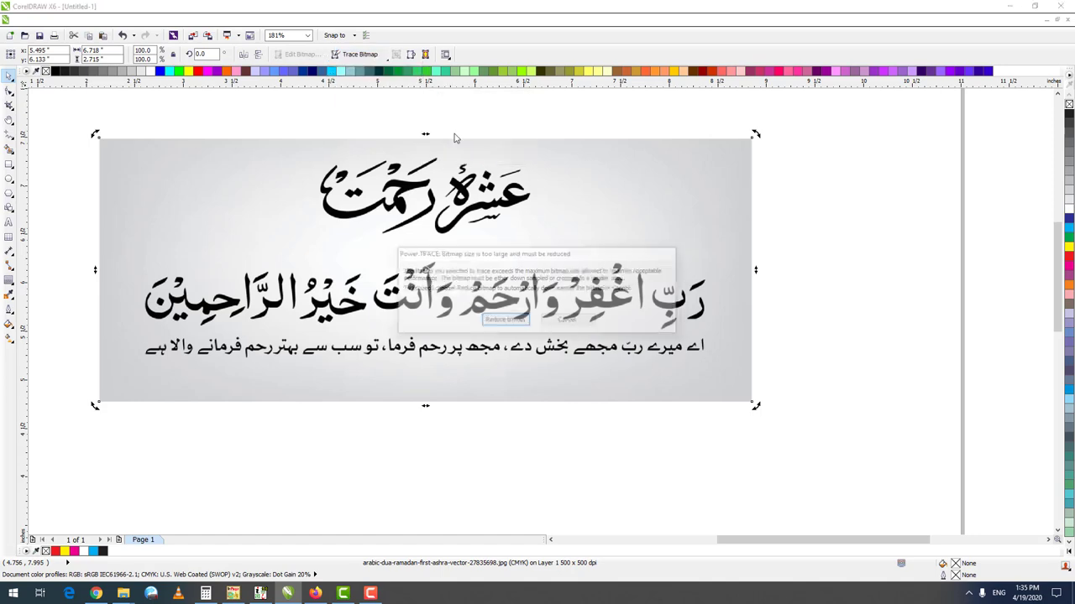
{"action": "left_click", "coordinate": [505, 325]}
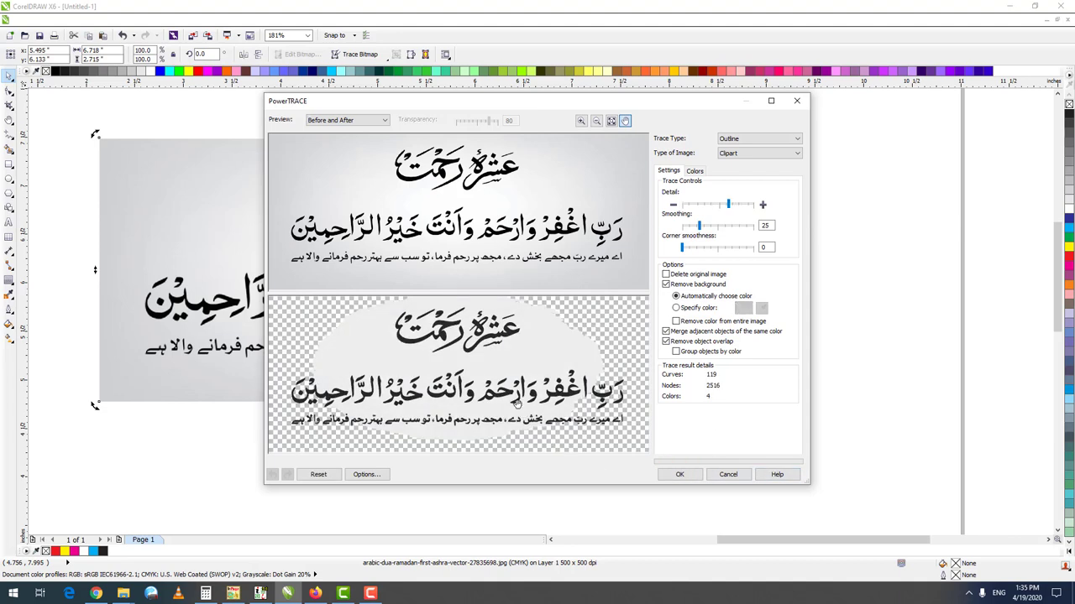
Increase the trace detail slightly so that the pale background patch behind the lettering is removed.
{"action": "left_click", "coordinate": [580, 121]}
{"action": "left_click", "coordinate": [496, 364]}
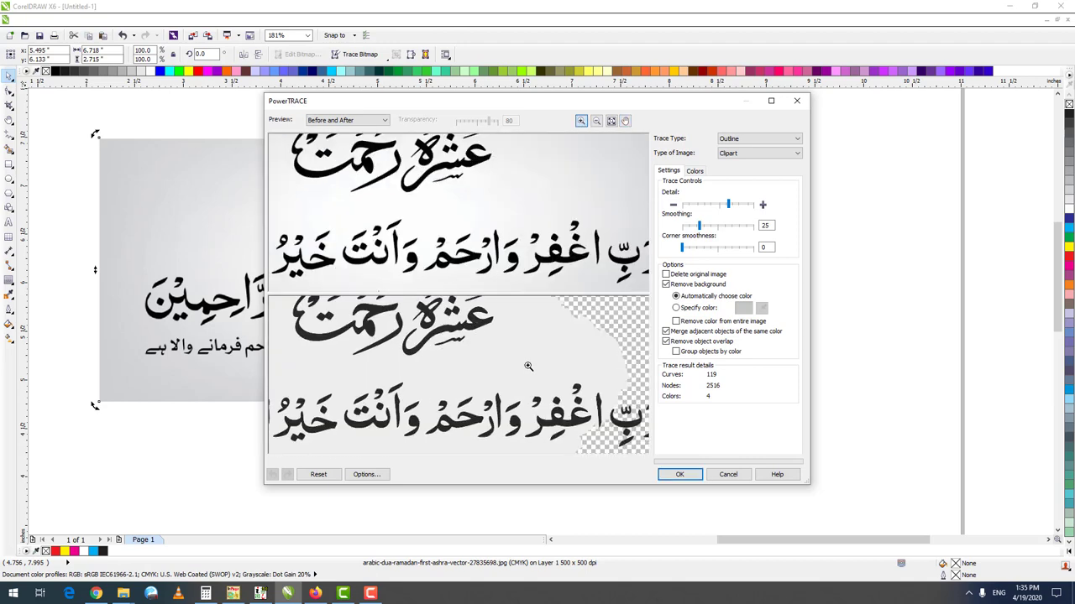
{"action": "left_click", "coordinate": [559, 367]}
{"action": "scroll", "coordinate": [421, 407], "scroll_direction": "down", "scroll_amount": 5}
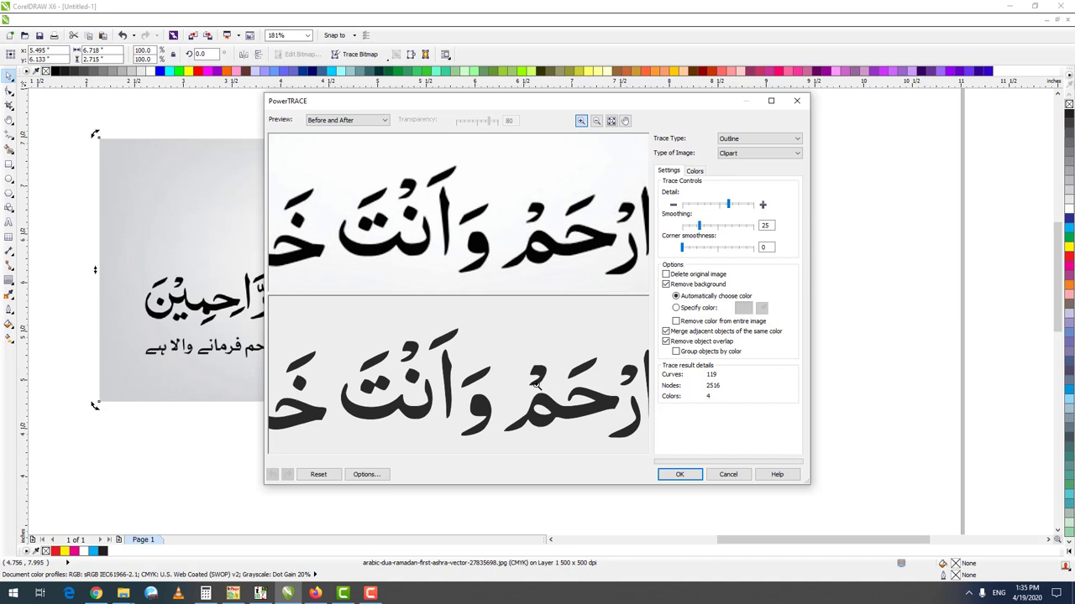
{"action": "left_click", "coordinate": [733, 207]}
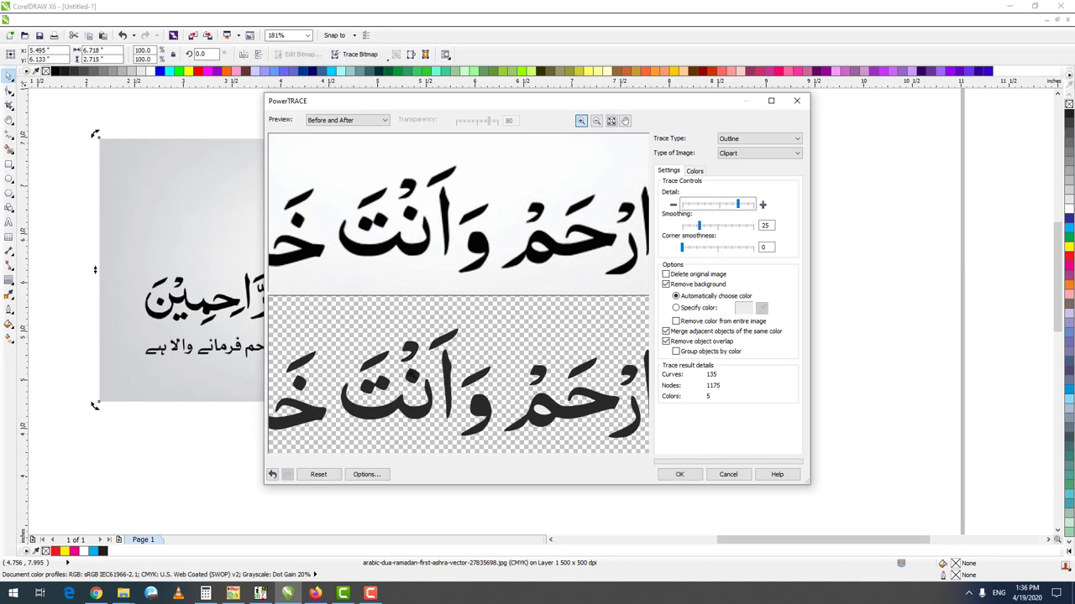
Inspect the traced verse and try smoothing values of 53 and 76.
{"action": "left_click_drag", "start_coordinate": [389, 375], "coordinate": [477, 378]}
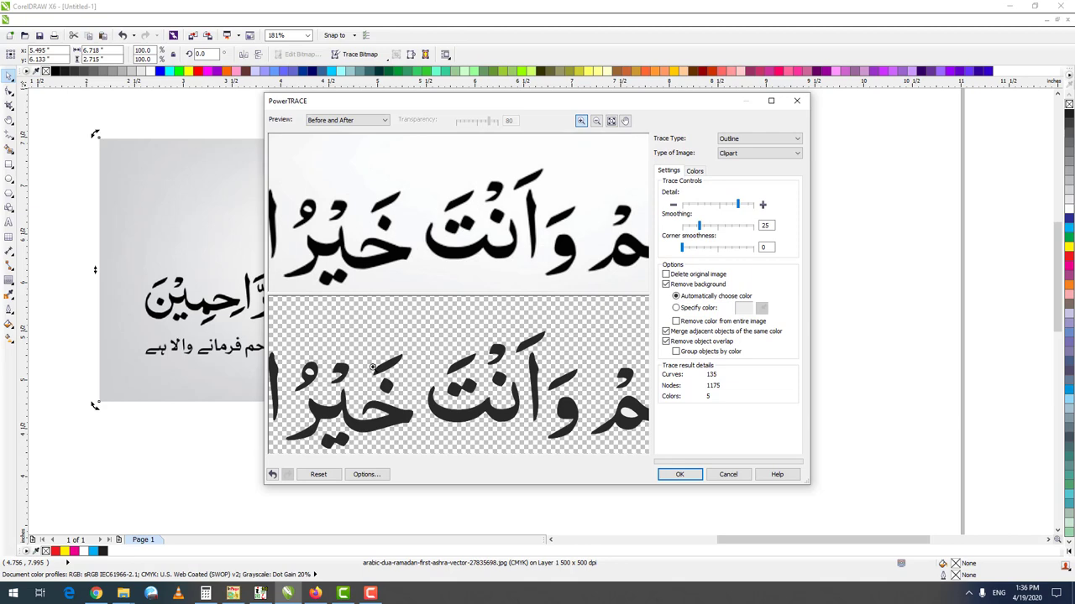
{"action": "left_click_drag", "start_coordinate": [285, 375], "coordinate": [453, 382]}
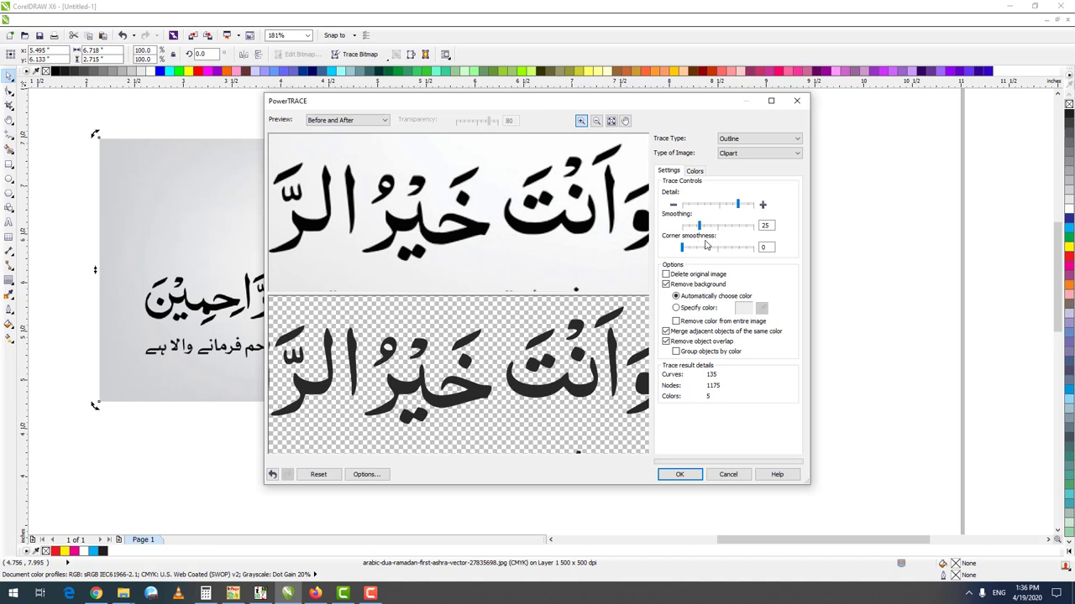
{"action": "left_click_drag", "start_coordinate": [453, 343], "coordinate": [478, 345]}
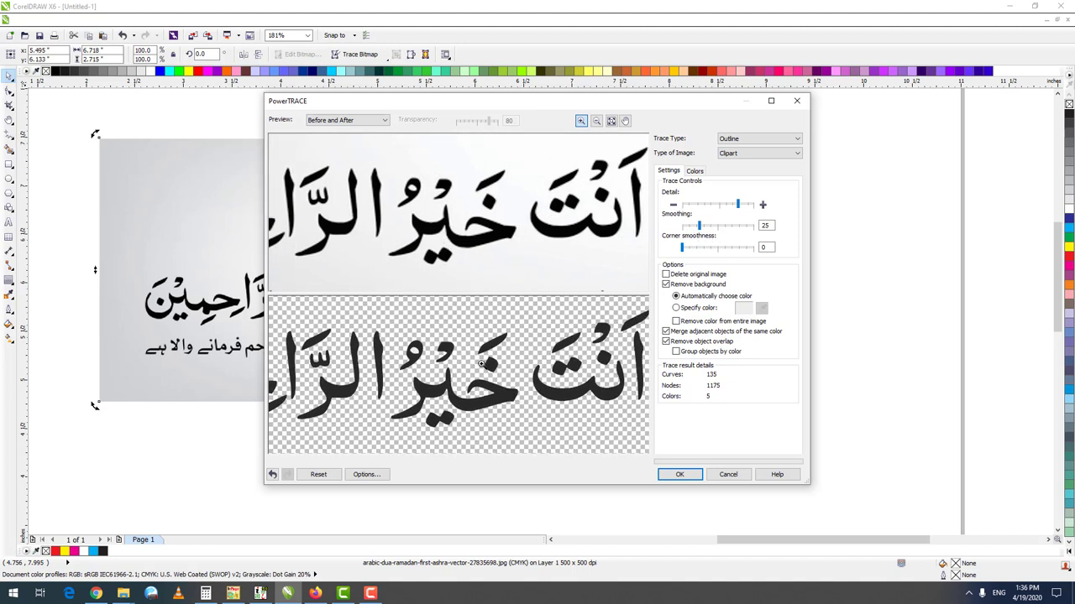
{"action": "left_click", "coordinate": [720, 229]}
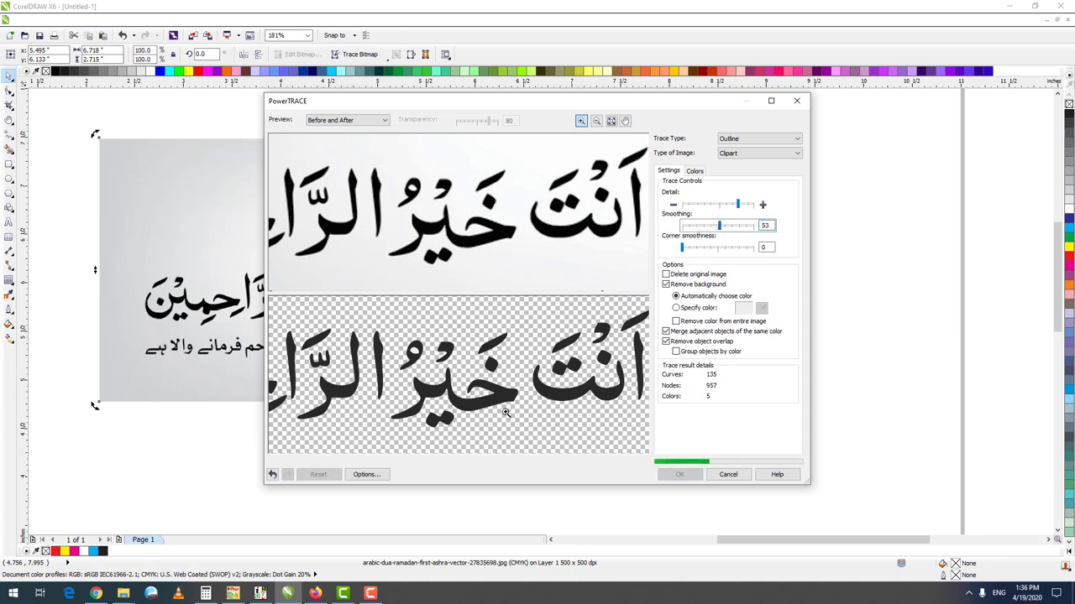
{"action": "left_click", "coordinate": [737, 227]}
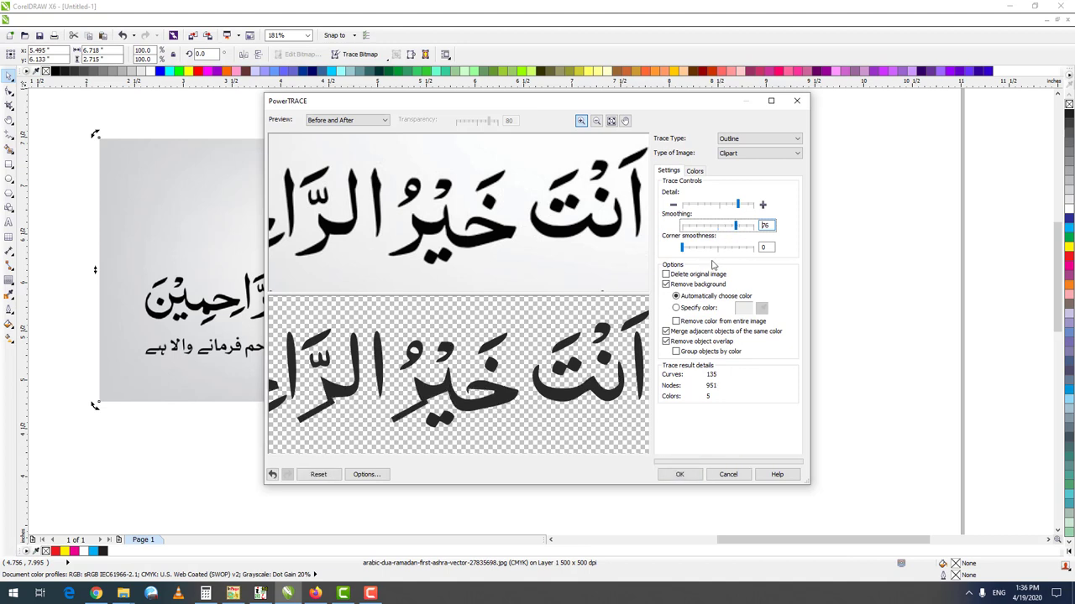
Lower the trace smoothing to 13 and check the letter edges along the verse.
{"action": "left_click", "coordinate": [696, 226]}
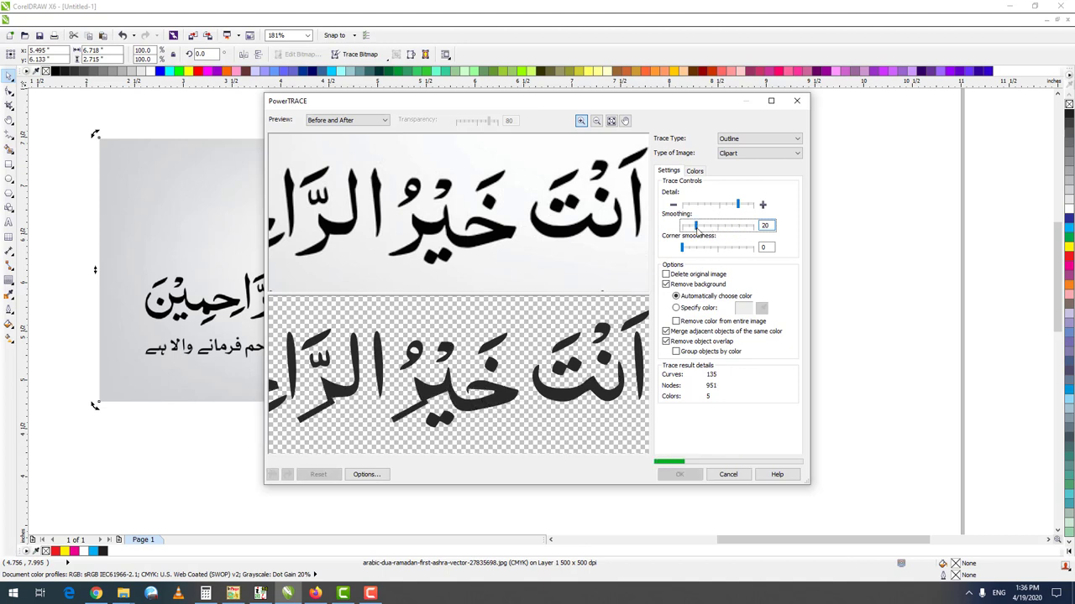
{"action": "left_click", "coordinate": [693, 229]}
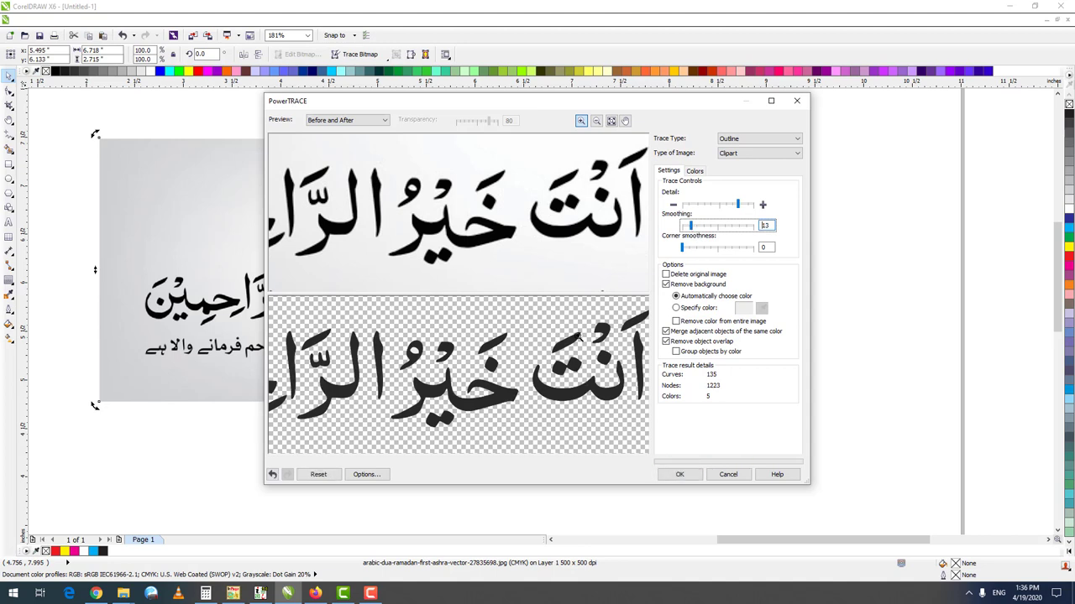
{"action": "left_click_drag", "start_coordinate": [510, 405], "coordinate": [543, 401]}
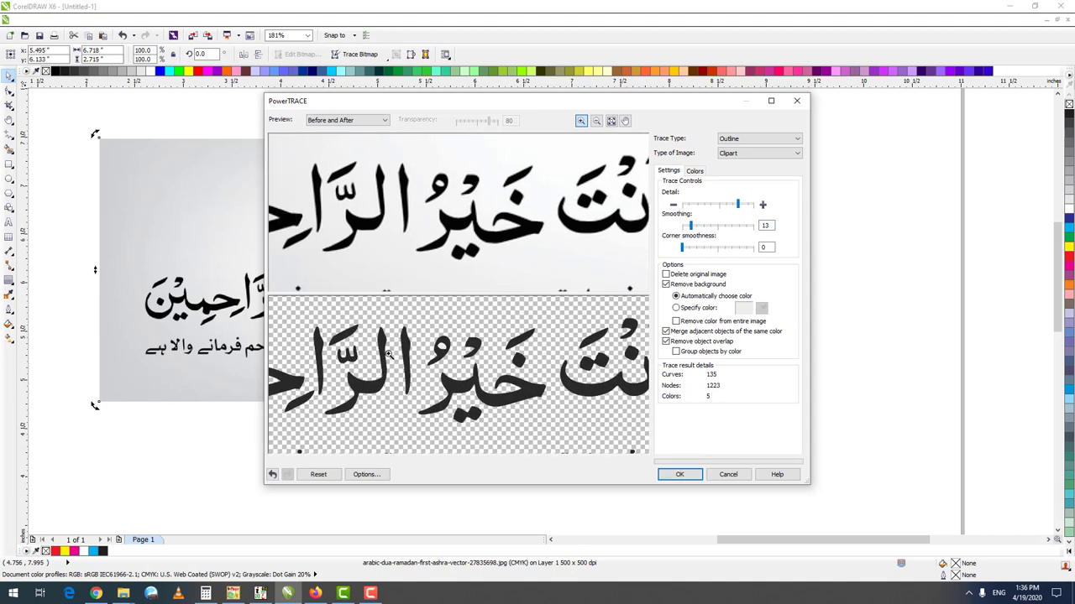
{"action": "left_click_drag", "start_coordinate": [383, 388], "coordinate": [480, 392]}
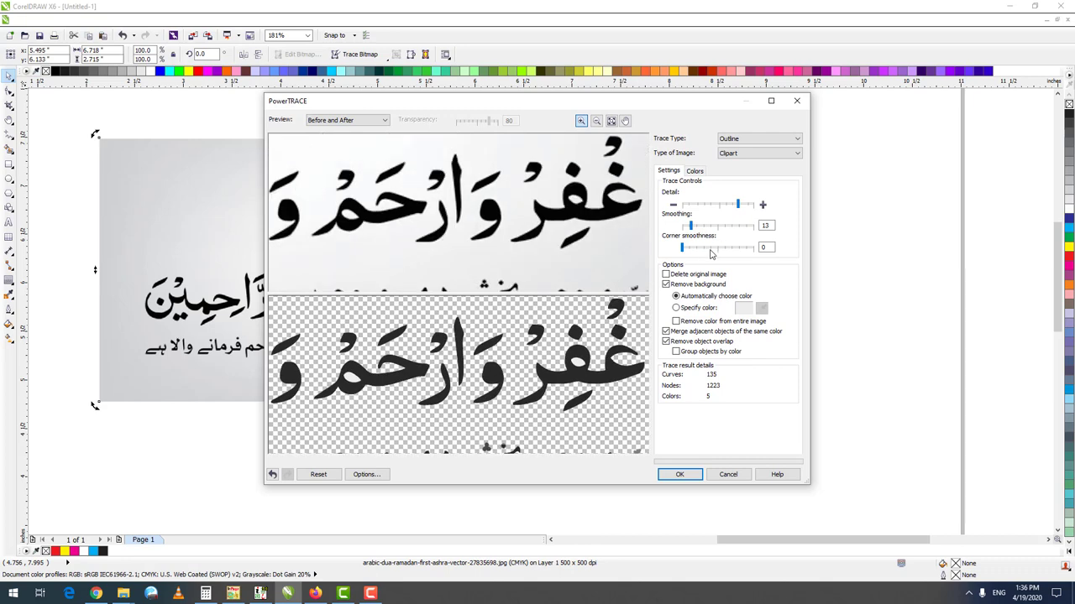
Accept the trace and move the original bitmap below the traced lettering.
{"action": "left_click", "coordinate": [679, 475]}
{"action": "scroll", "coordinate": [495, 288], "scroll_direction": "down", "scroll_amount": 5}
{"action": "left_click_drag", "start_coordinate": [497, 288], "coordinate": [499, 382]}
{"action": "key", "text": "F2"}
{"action": "left_click_drag", "start_coordinate": [327, 224], "coordinate": [685, 469]}
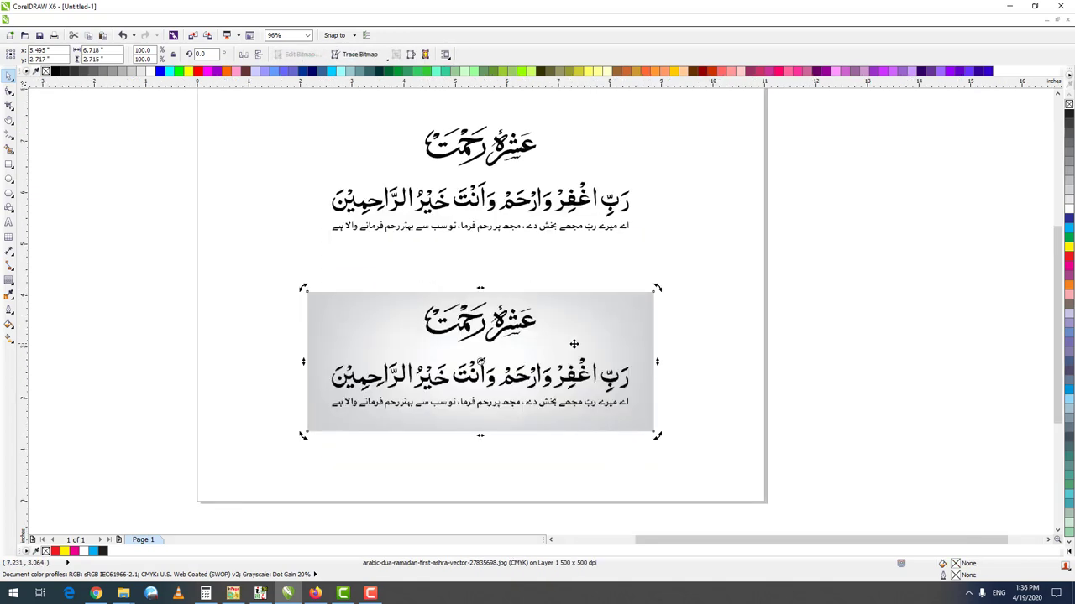
{"action": "left_click_drag", "start_coordinate": [588, 342], "coordinate": [589, 340]}
Ungroup the traced lettering into separate objects.
{"action": "left_click", "coordinate": [458, 163]}
{"action": "key", "text": "F2"}
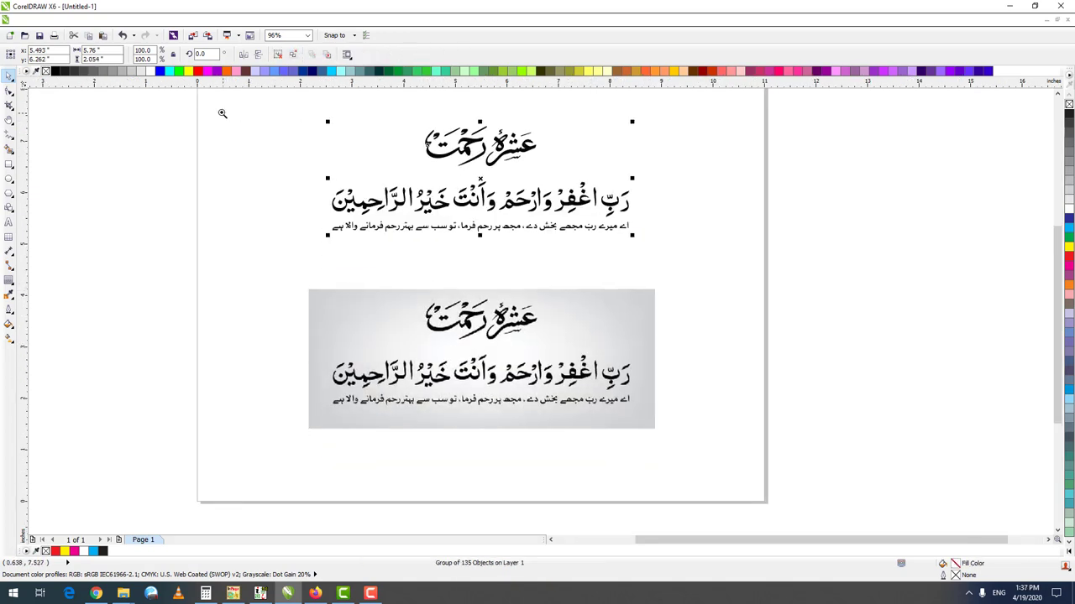
{"action": "left_click_drag", "start_coordinate": [221, 110], "coordinate": [784, 328]}
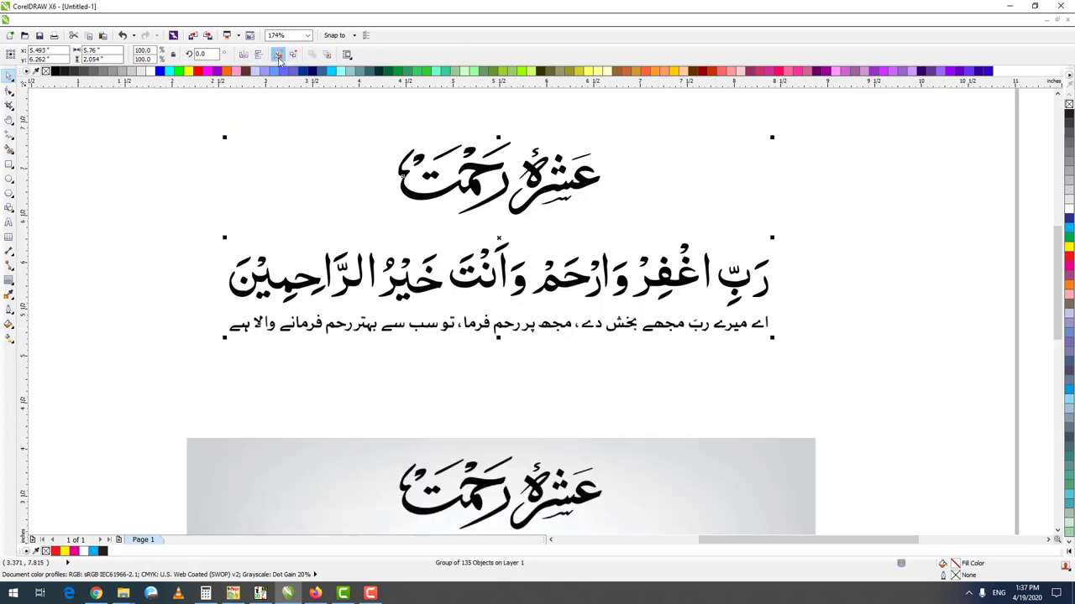
{"action": "left_click", "coordinate": [279, 55]}
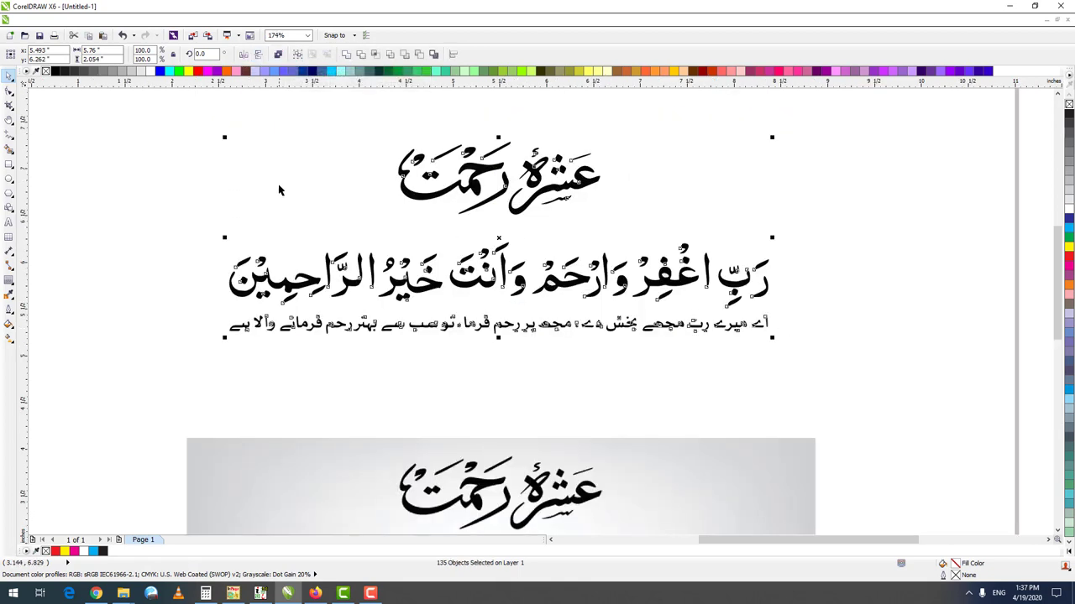
Delete the small Urdu translation line beneath the traced Arabic verse.
{"action": "key", "text": "Escape"}
{"action": "key", "text": "Tab"}
{"action": "key", "text": "Delete"}
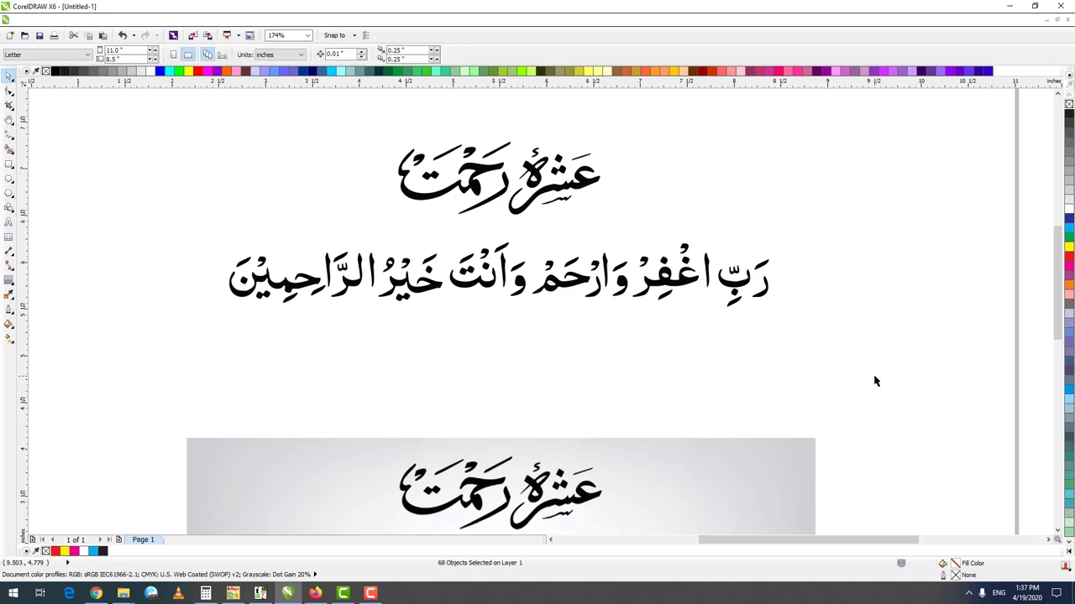
Draw a rectangle about 7.43 by 2.45 in around the traced lettering, filled green with no outline.
{"action": "left_click", "coordinate": [9, 164]}
{"action": "left_click_drag", "start_coordinate": [148, 114], "coordinate": [844, 345]}
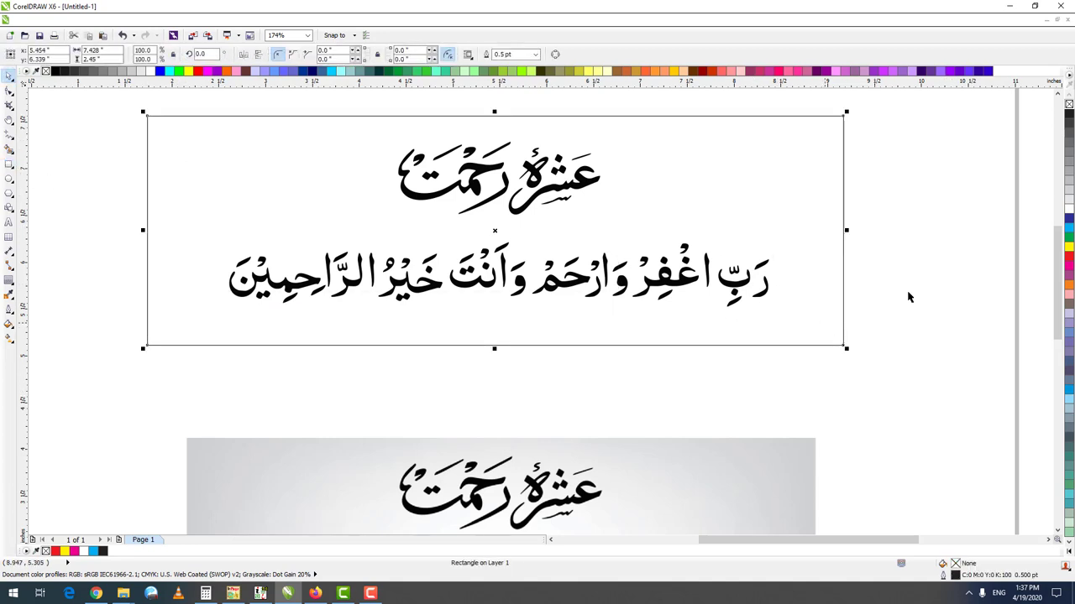
{"action": "left_click", "coordinate": [1069, 237]}
{"action": "right_click", "coordinate": [1069, 104]}
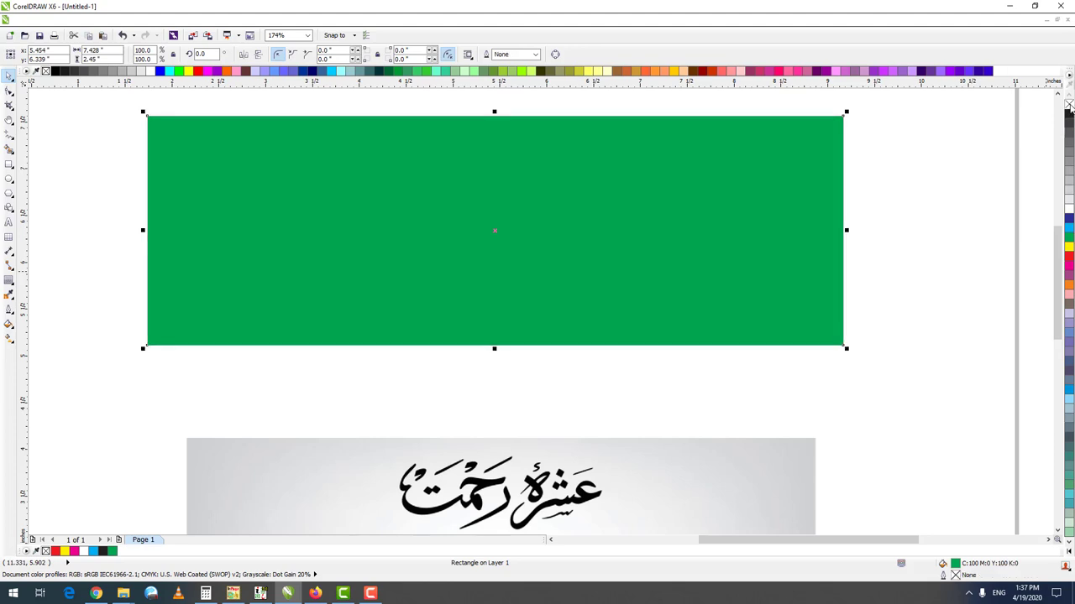
Send the green rectangle behind the lettering and remove the white shapes inside the letter loops.
{"action": "key", "text": "shift+Page_Down"}
{"action": "left_click", "coordinate": [926, 165]}
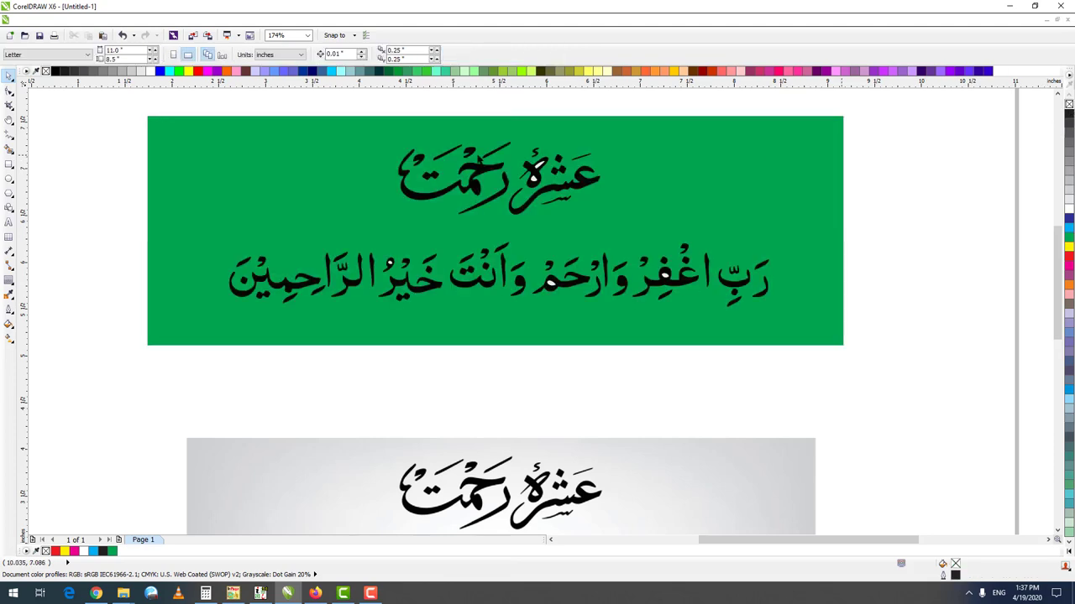
{"action": "left_click", "coordinate": [419, 244]}
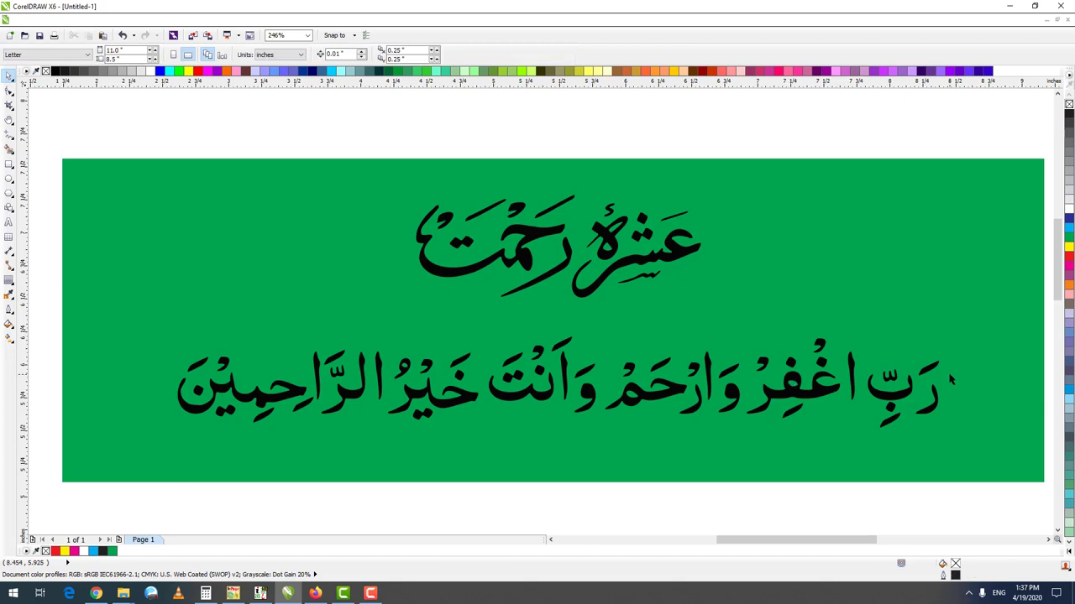
Colour the first word of the Arabic verse yellow and the second word red.
{"action": "left_click_drag", "start_coordinate": [953, 348], "coordinate": [863, 438]}
{"action": "left_click", "coordinate": [1069, 246]}
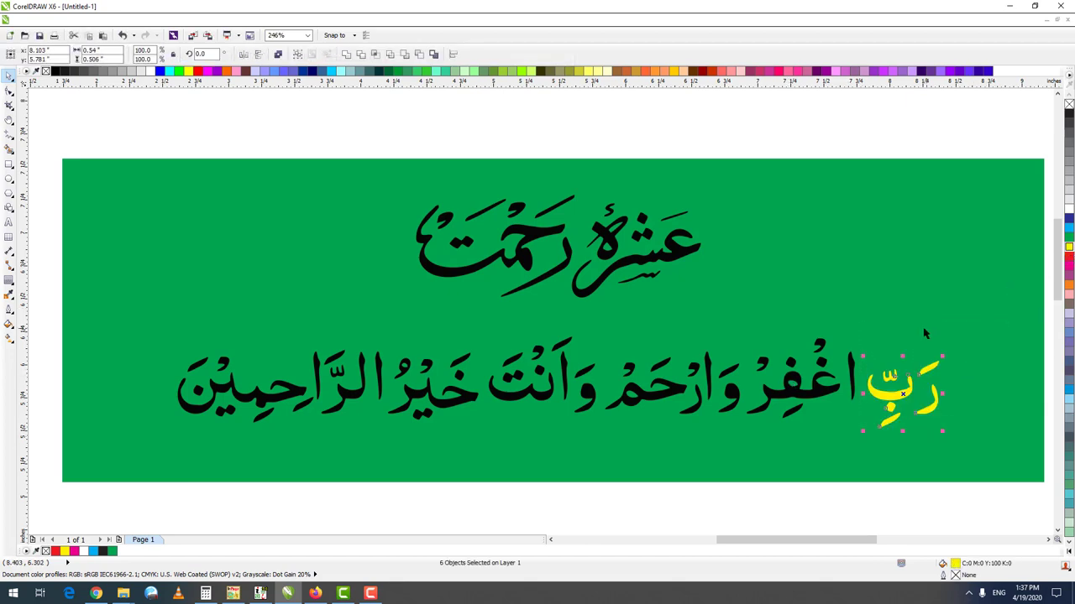
{"action": "left_click_drag", "start_coordinate": [860, 330], "coordinate": [729, 428]}
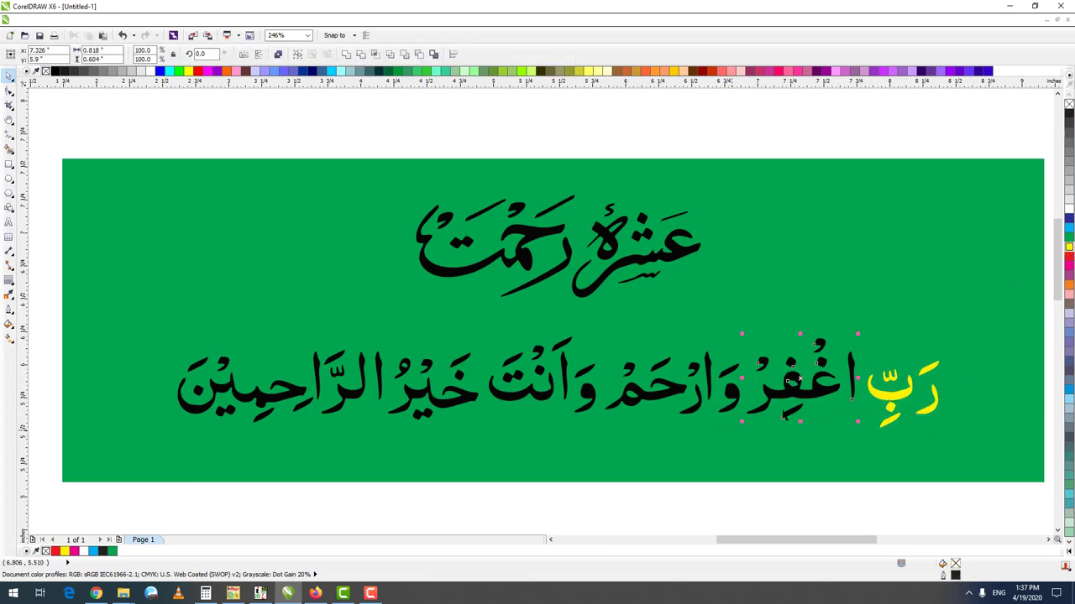
{"action": "left_click", "coordinate": [1069, 256]}
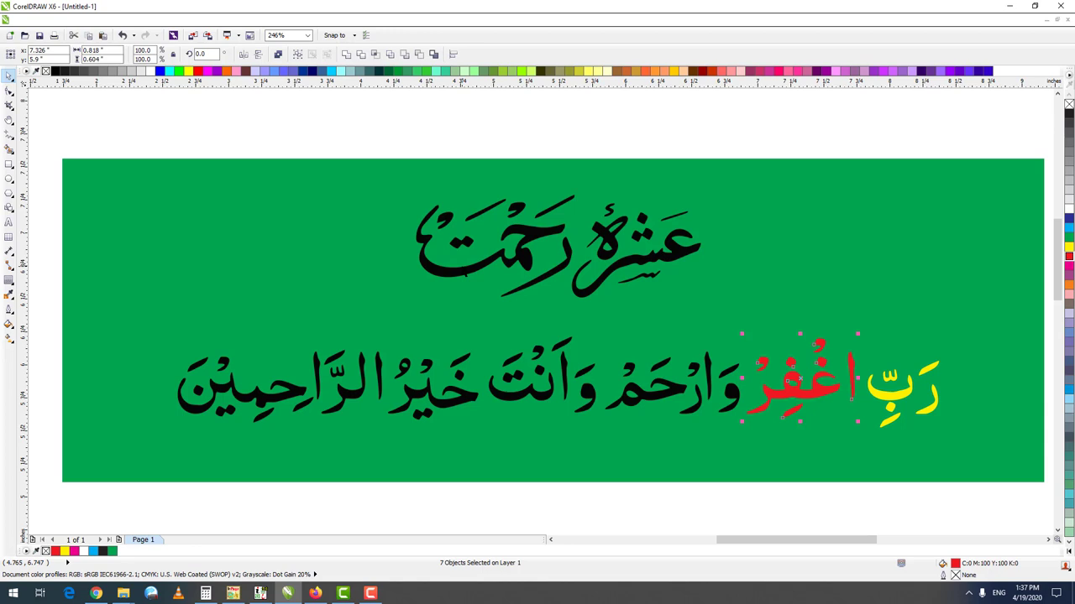
{"action": "scroll", "coordinate": [537, 320], "scroll_direction": "down", "scroll_amount": 4}
{"action": "left_click_drag", "start_coordinate": [308, 211], "coordinate": [665, 351]}
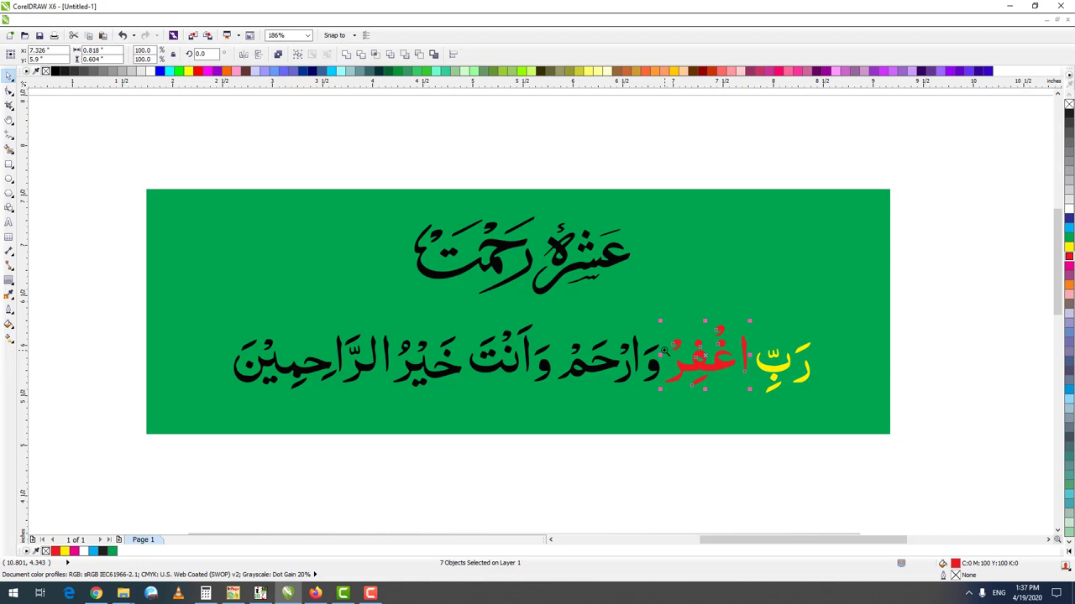
Recolour the full Arabic verse and the heading above it white on the green rectangle.
{"action": "left_click_drag", "start_coordinate": [210, 317], "coordinate": [875, 424]}
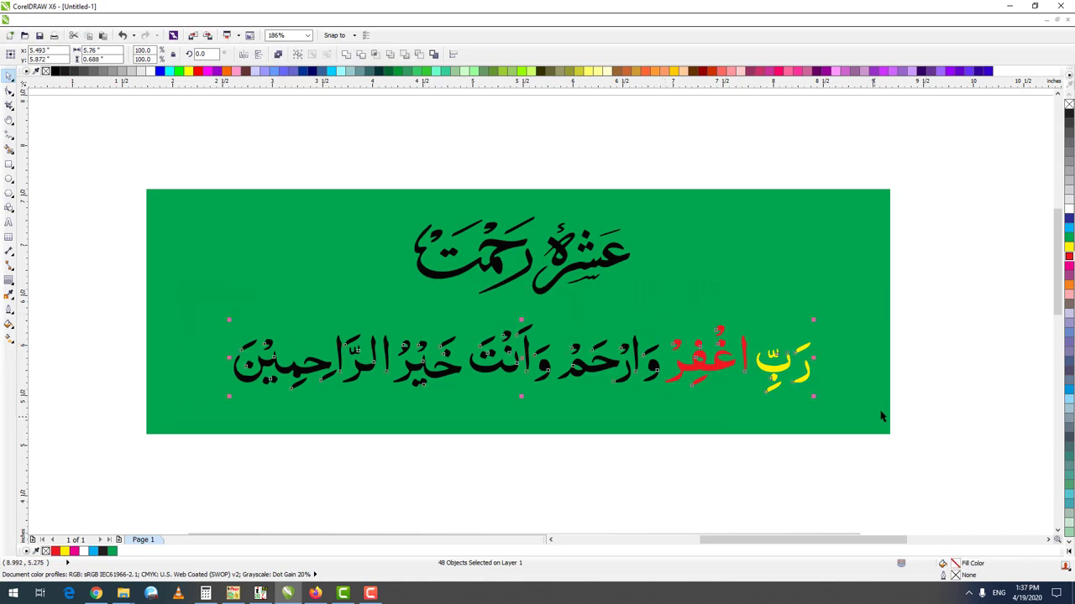
{"action": "left_click", "coordinate": [1069, 237]}
{"action": "left_click", "coordinate": [1069, 209]}
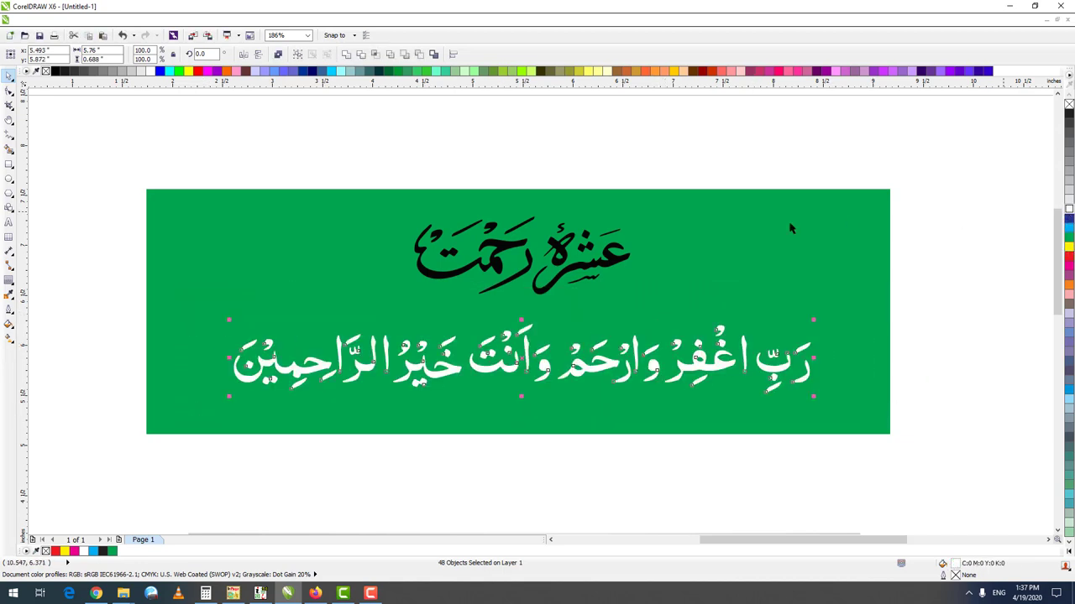
{"action": "key", "text": "Escape"}
{"action": "left_click_drag", "start_coordinate": [283, 209], "coordinate": [702, 321]}
{"action": "left_click", "coordinate": [1069, 228]}
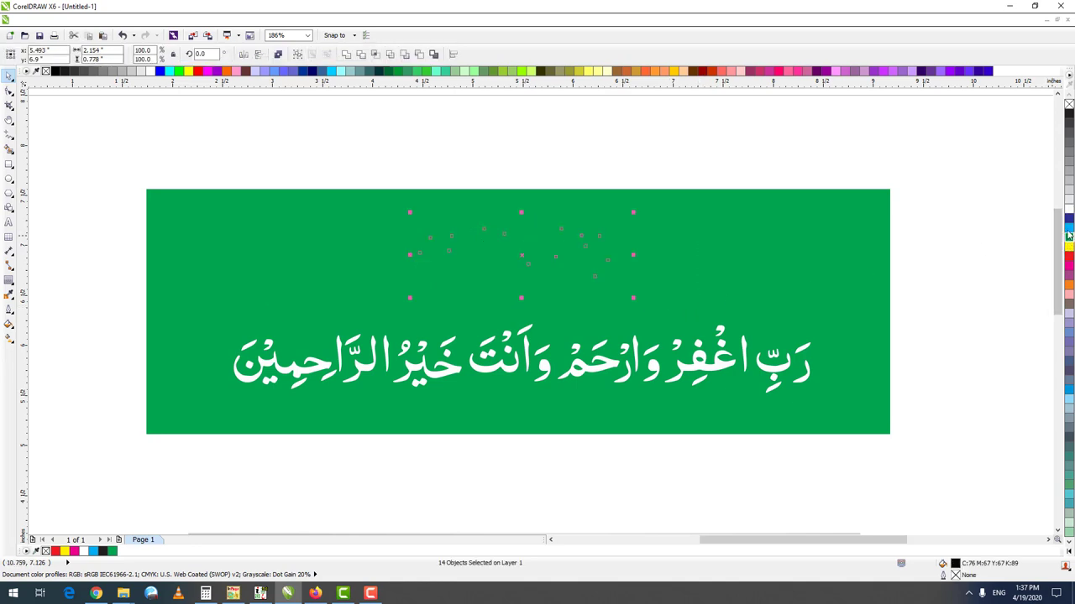
{"action": "left_click", "coordinate": [1069, 209]}
{"action": "key", "text": "Escape"}
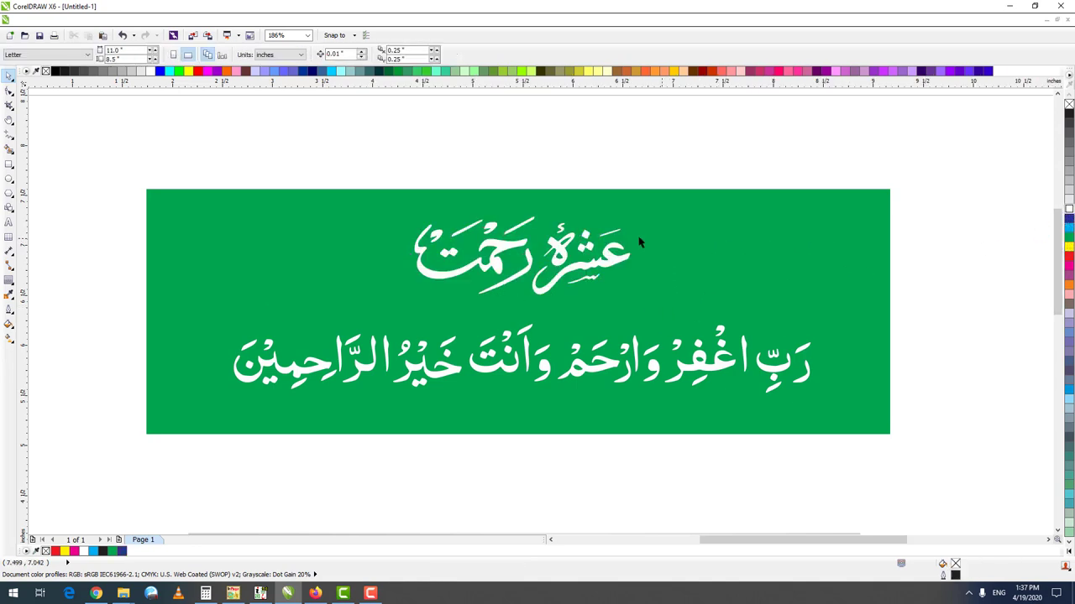
Group the green rectangle with its white lettering and move the group up to the top edge of the page.
{"action": "scroll", "coordinate": [442, 204], "scroll_direction": "down", "scroll_amount": 4}
{"action": "scroll", "coordinate": [442, 204], "scroll_direction": "up", "scroll_amount": 3}
{"action": "left_click_drag", "start_coordinate": [137, 143], "coordinate": [710, 352]}
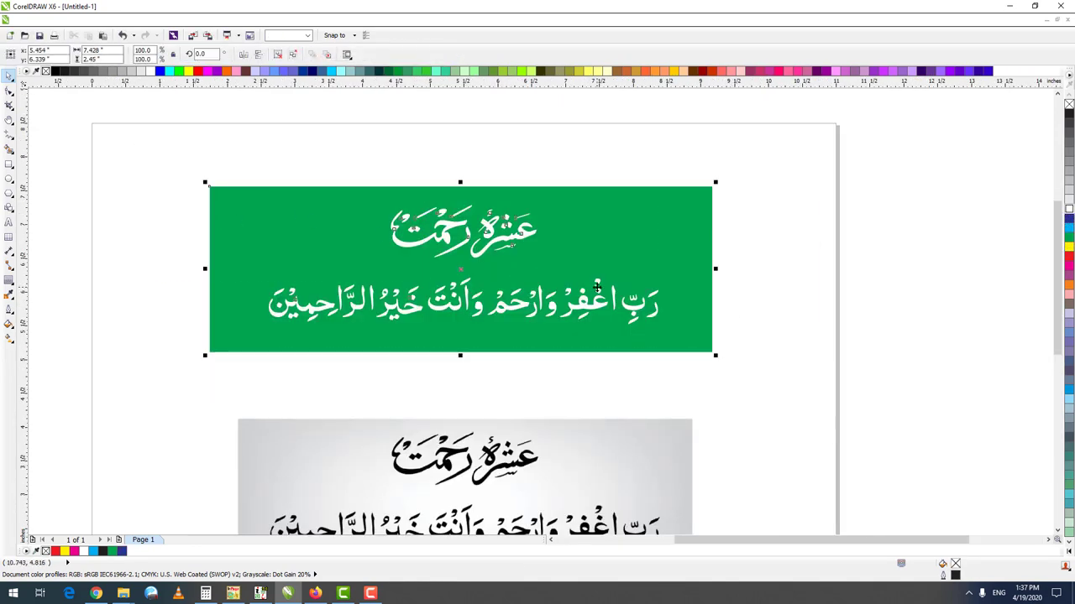
{"action": "scroll", "coordinate": [586, 280], "scroll_direction": "down", "scroll_amount": 2}
{"action": "scroll", "coordinate": [401, 222], "scroll_direction": "up", "scroll_amount": 2}
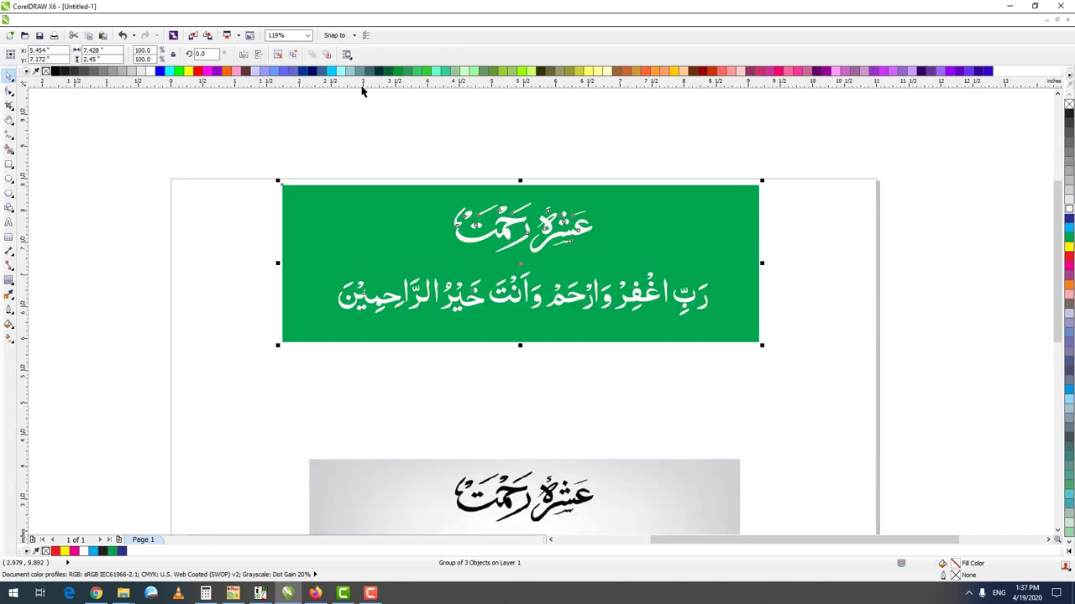
{"action": "scroll", "coordinate": [420, 277], "scroll_direction": "down", "scroll_amount": 3}
{"action": "left_click", "coordinate": [696, 427]}
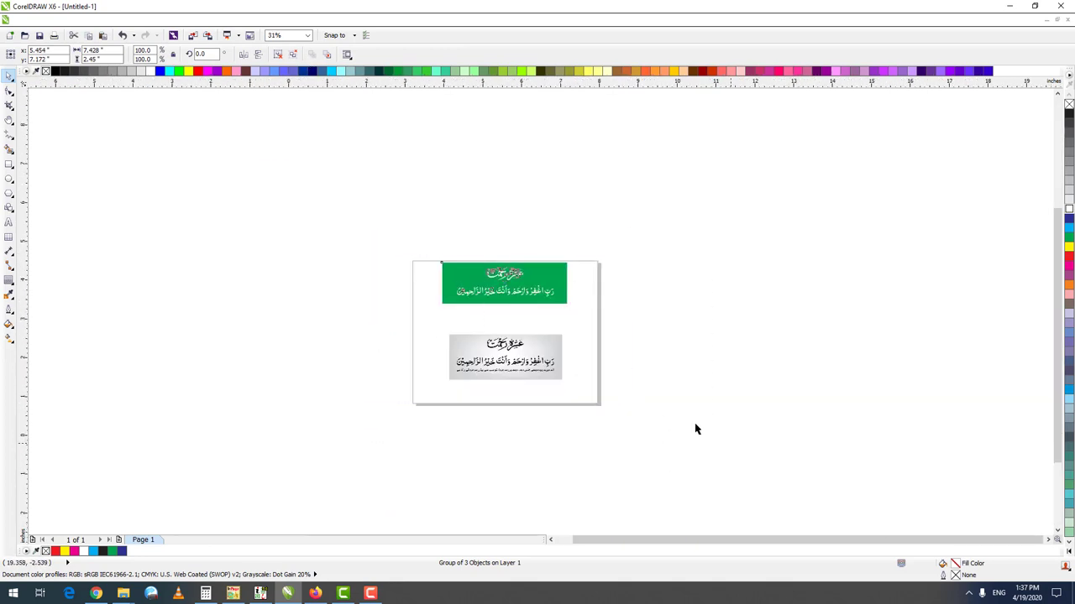
Convert the original grey calligraphy image to a Black and White (1-bit) bitmap at 500 dpi.
{"action": "scroll", "coordinate": [520, 369], "scroll_direction": "up", "scroll_amount": 2}
{"action": "left_click", "coordinate": [561, 357]}
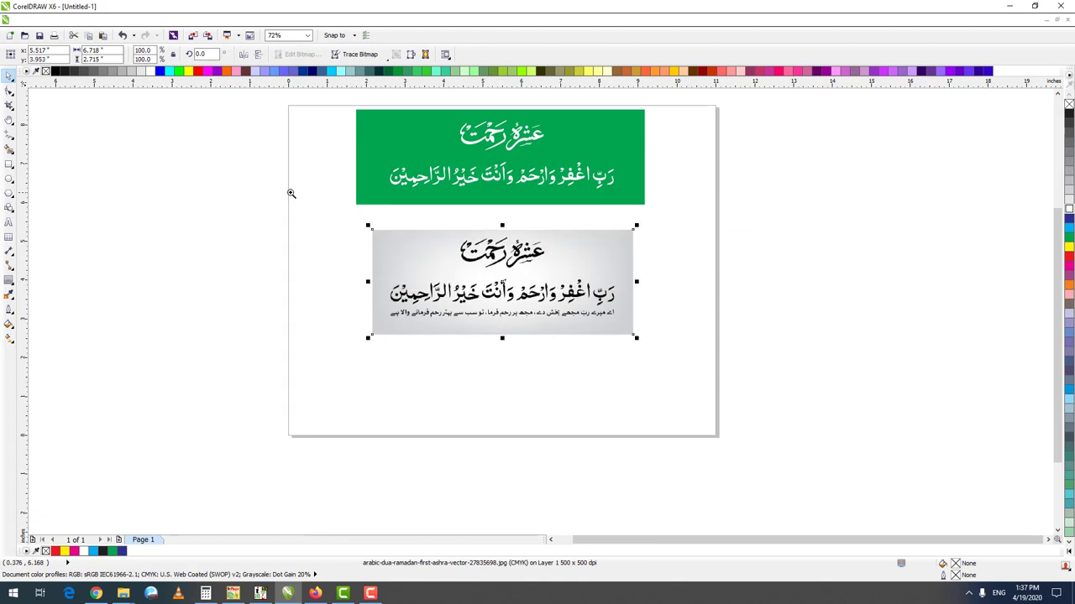
{"action": "scroll", "coordinate": [557, 380], "scroll_direction": "up", "scroll_amount": 2}
{"action": "left_click_drag", "start_coordinate": [599, 288], "coordinate": [602, 288]}
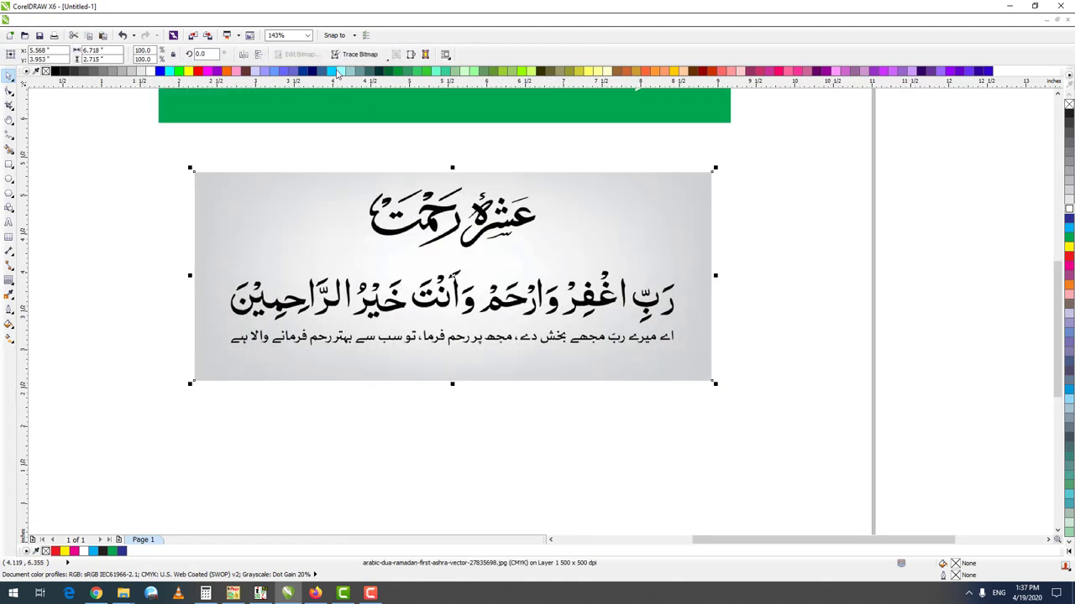
{"action": "left_click", "coordinate": [194, 21]}
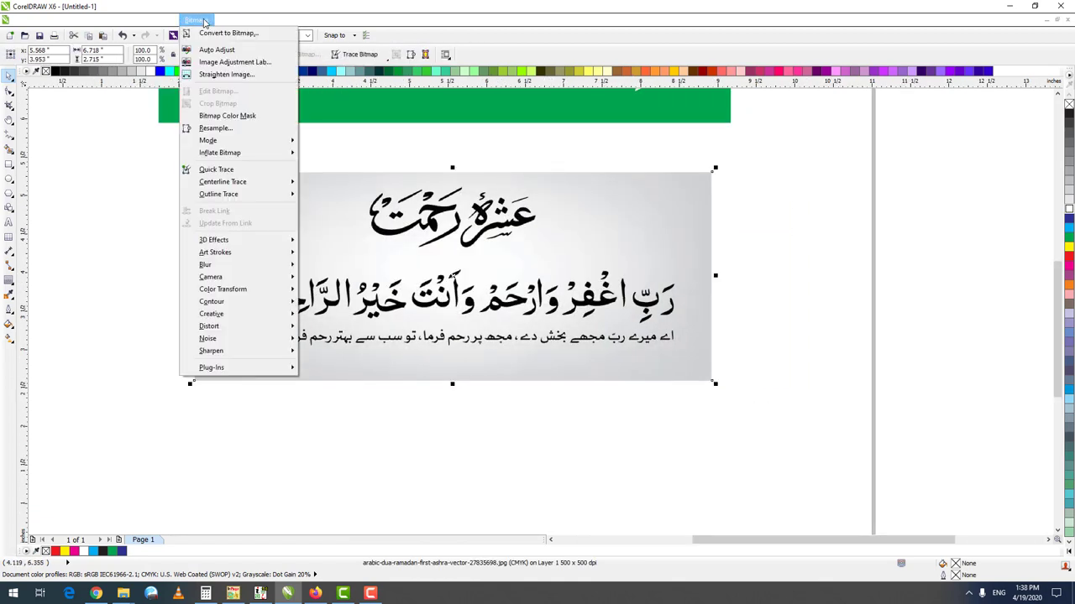
{"action": "left_click", "coordinate": [331, 198]}
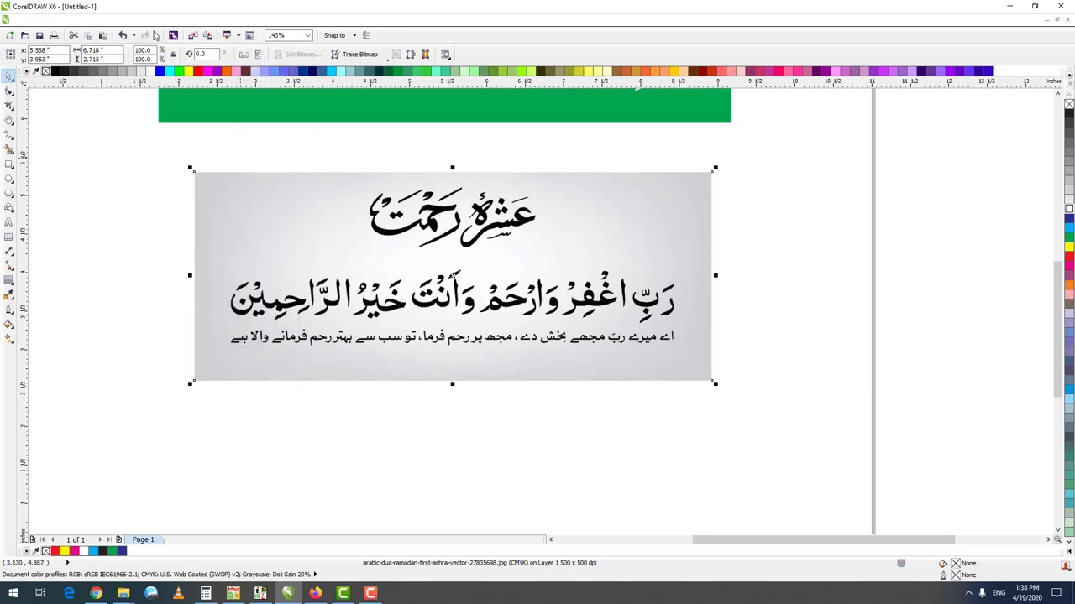
{"action": "left_click", "coordinate": [197, 23]}
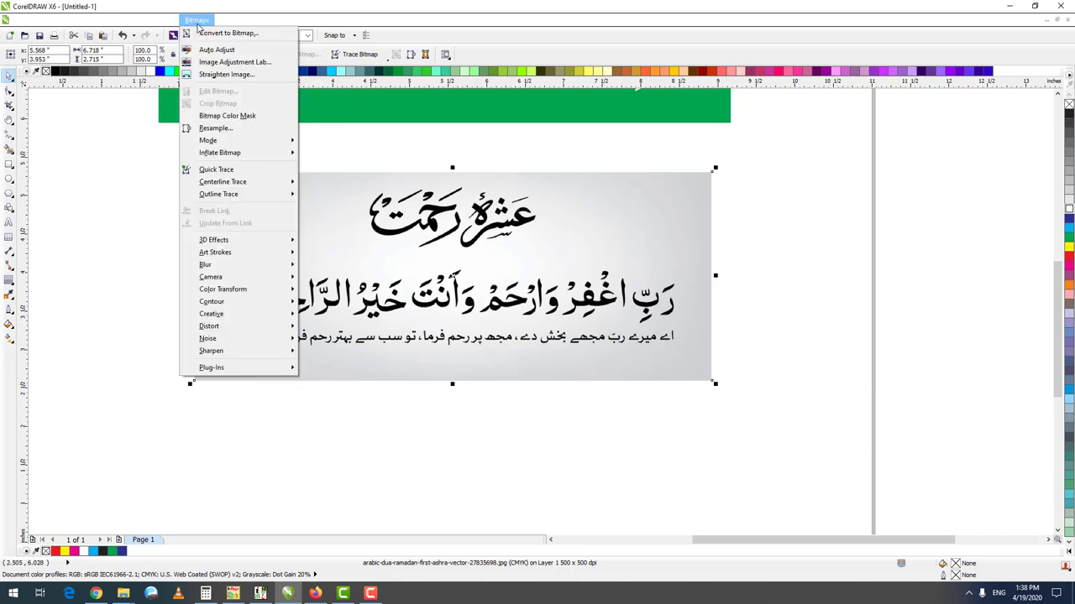
{"action": "left_click", "coordinate": [204, 34]}
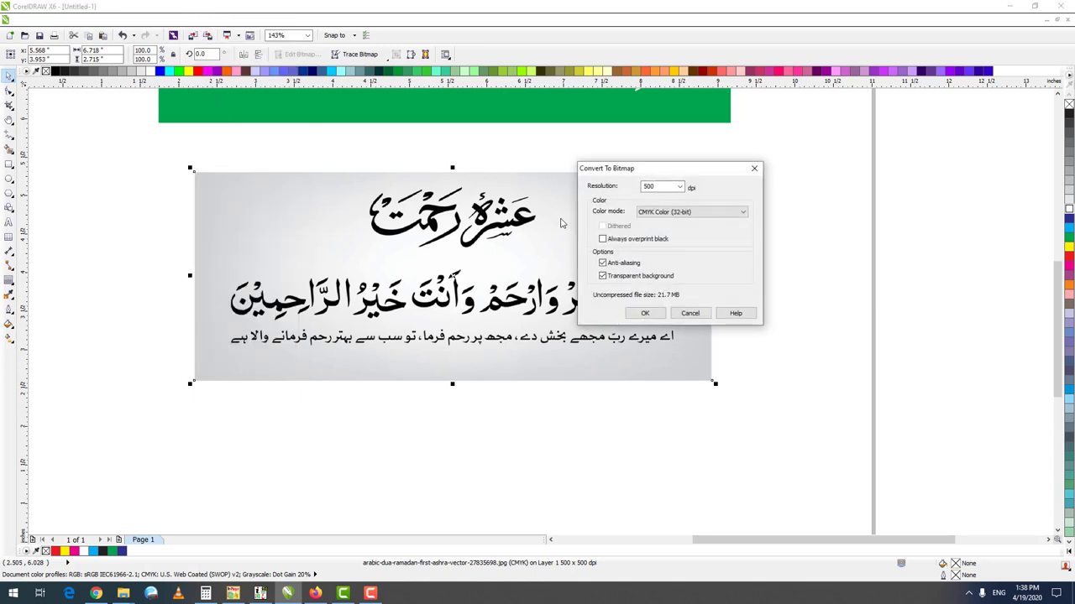
{"action": "left_click", "coordinate": [655, 212]}
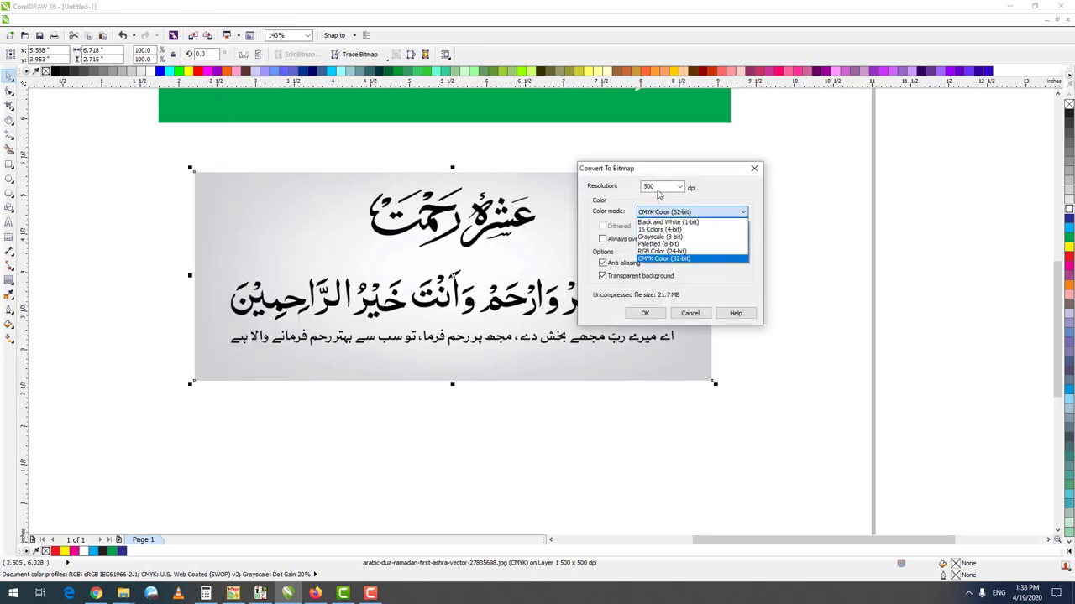
{"action": "left_click", "coordinate": [659, 213]}
{"action": "left_click", "coordinate": [660, 213]}
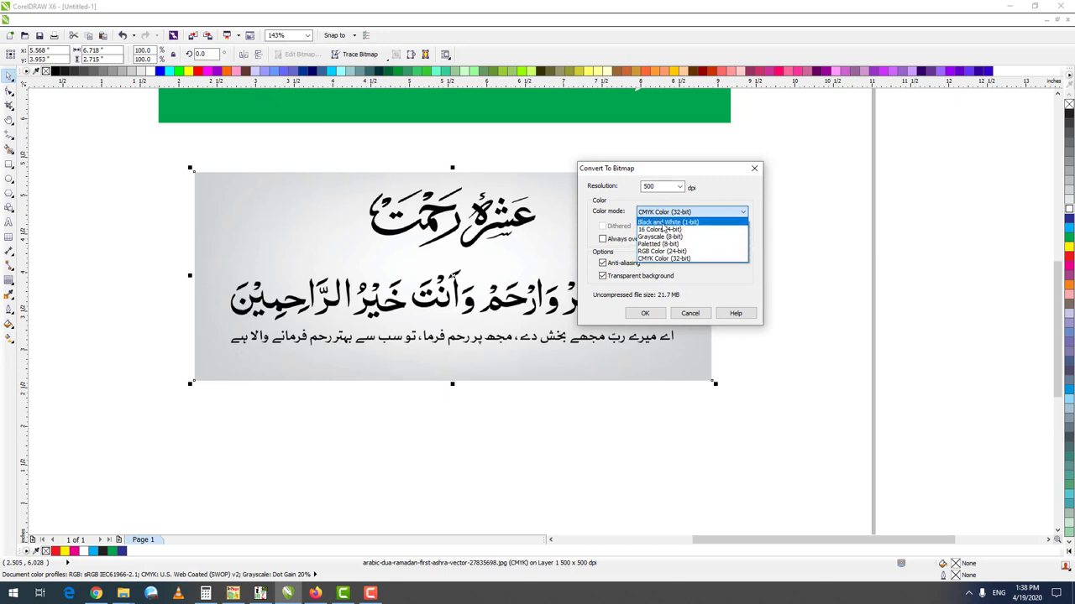
{"action": "left_click", "coordinate": [664, 222]}
{"action": "left_click", "coordinate": [647, 315]}
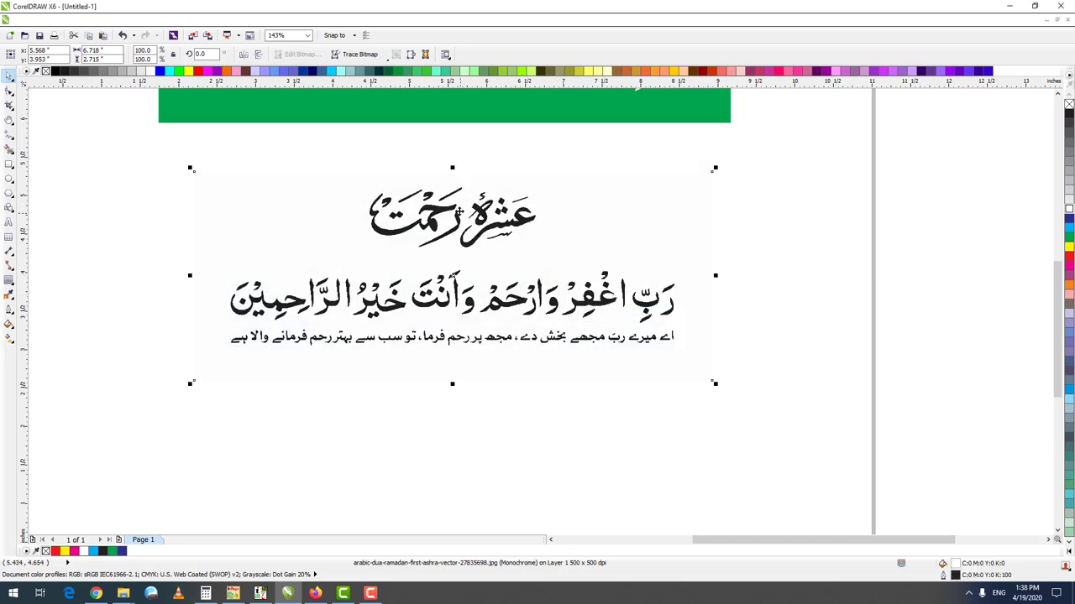
Draw a rectangle about 6.37 by 2.64 in over the monochrome image, filled red with no outline.
{"action": "left_click", "coordinate": [9, 164]}
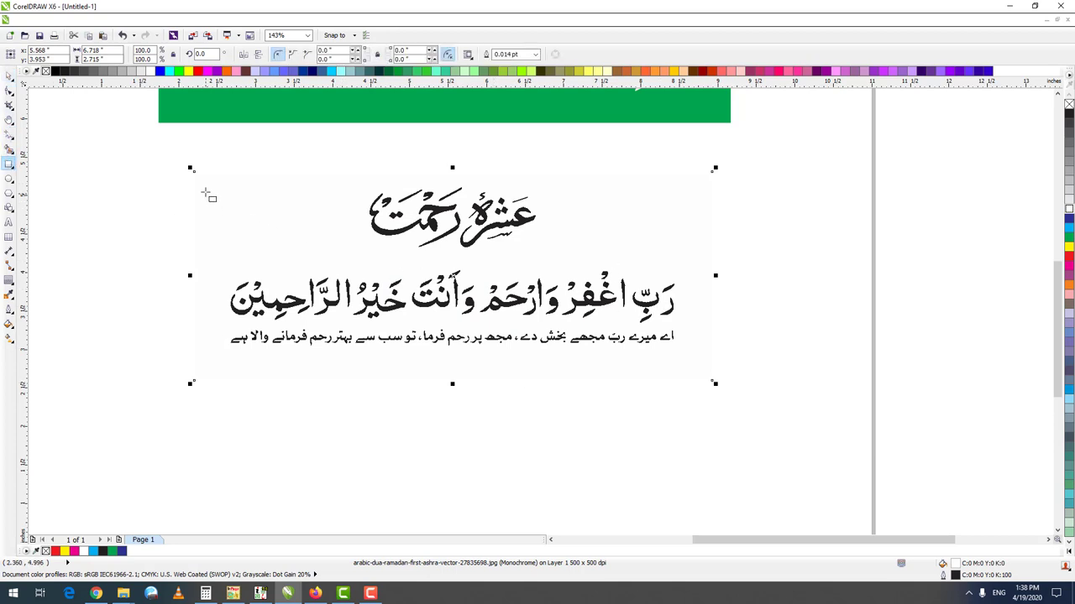
{"action": "left_click_drag", "start_coordinate": [208, 174], "coordinate": [699, 378]}
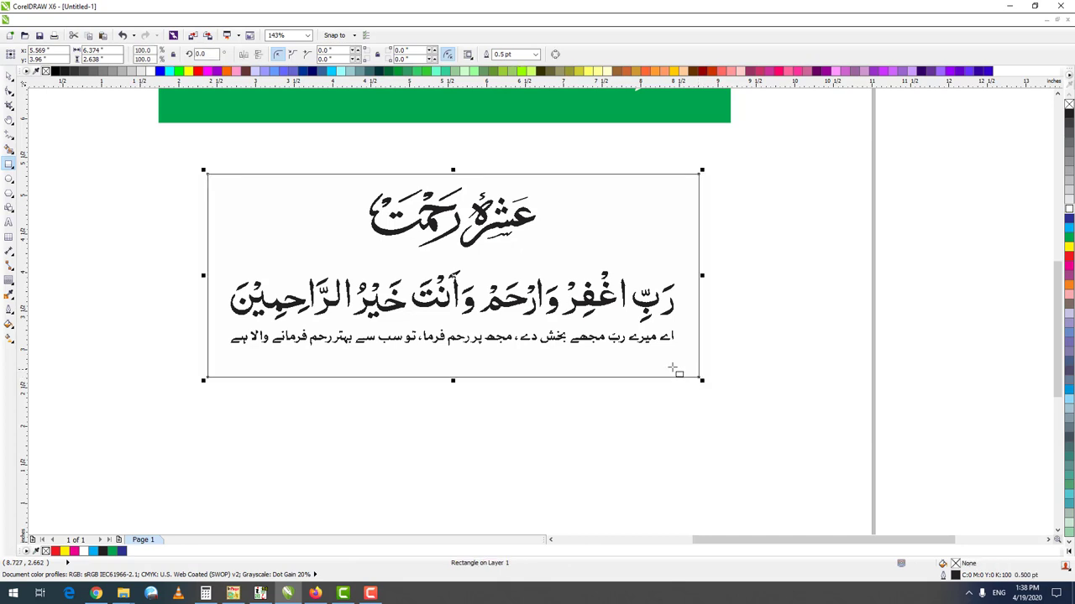
{"action": "left_click", "coordinate": [9, 76]}
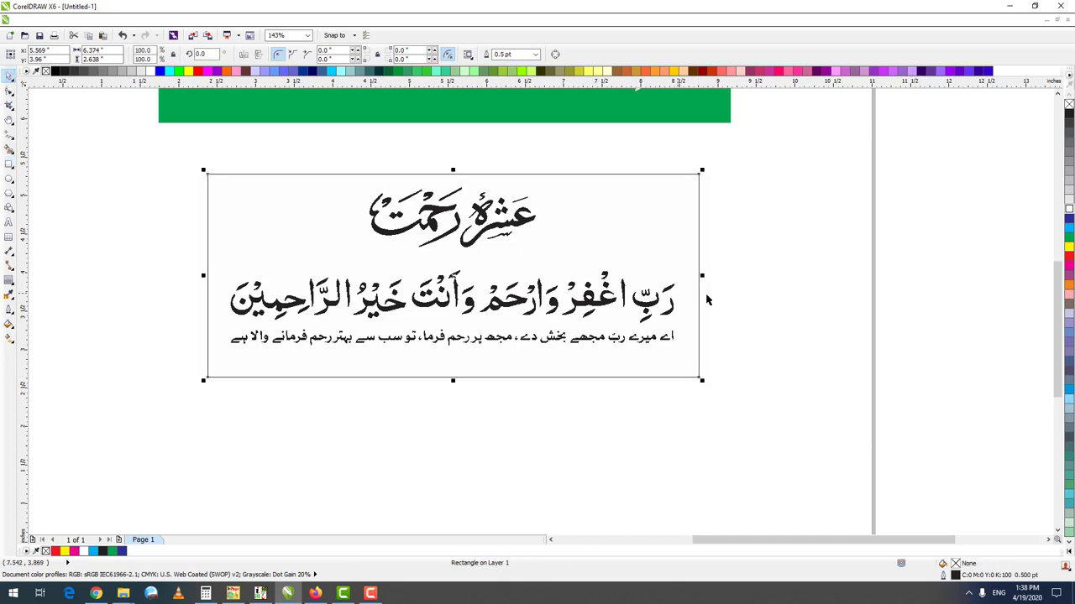
{"action": "left_click", "coordinate": [1069, 256]}
{"action": "right_click", "coordinate": [1069, 104]}
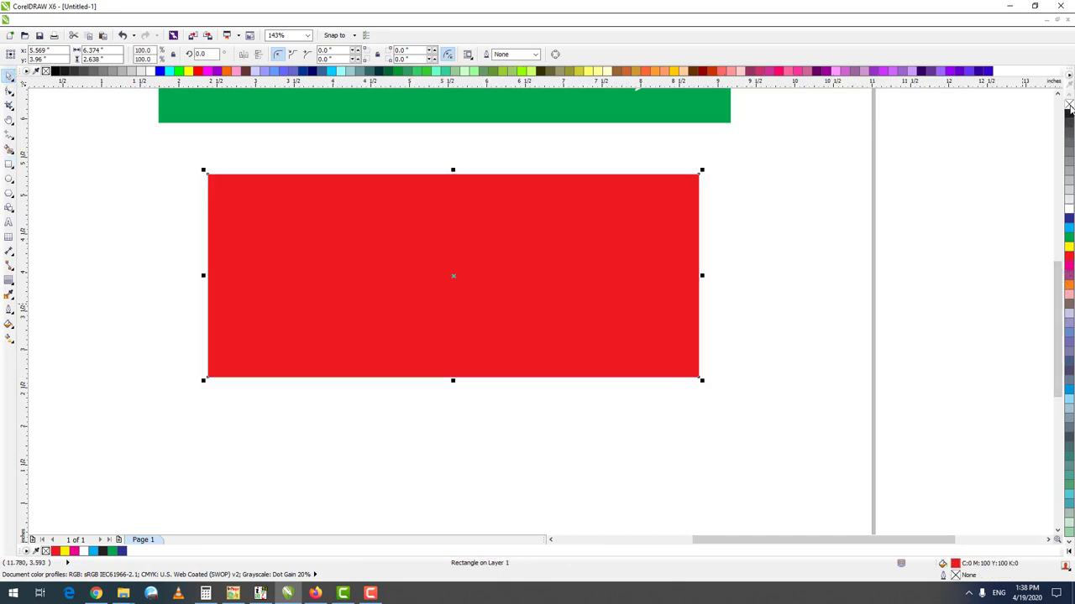
Send the red rectangle behind the monochrome image.
{"action": "key", "text": "Page_Down"}
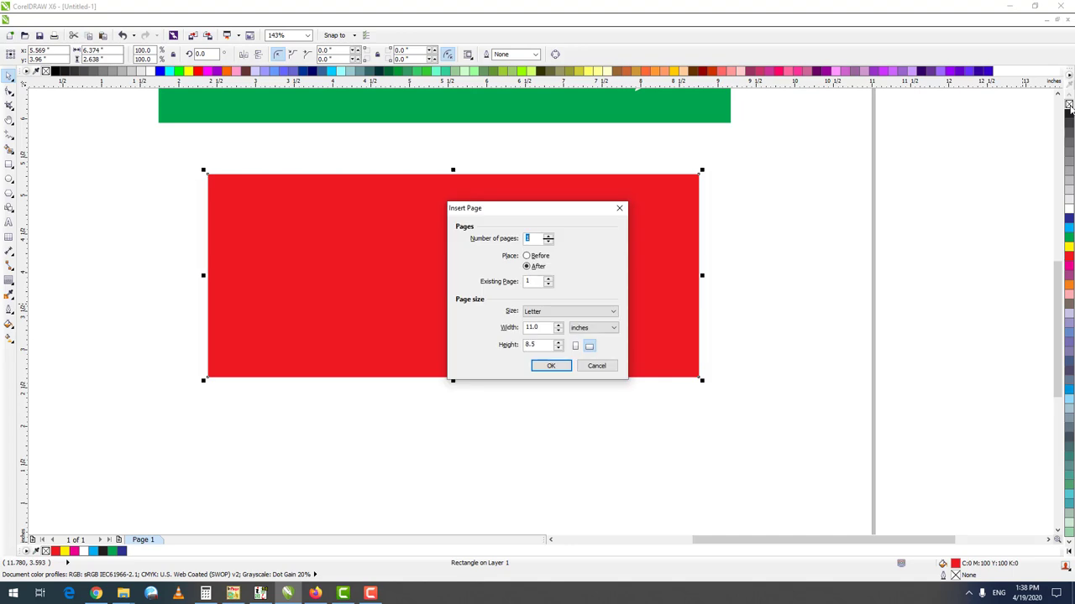
{"action": "key", "text": "Escape"}
{"action": "key", "text": "shift+Page_Down"}
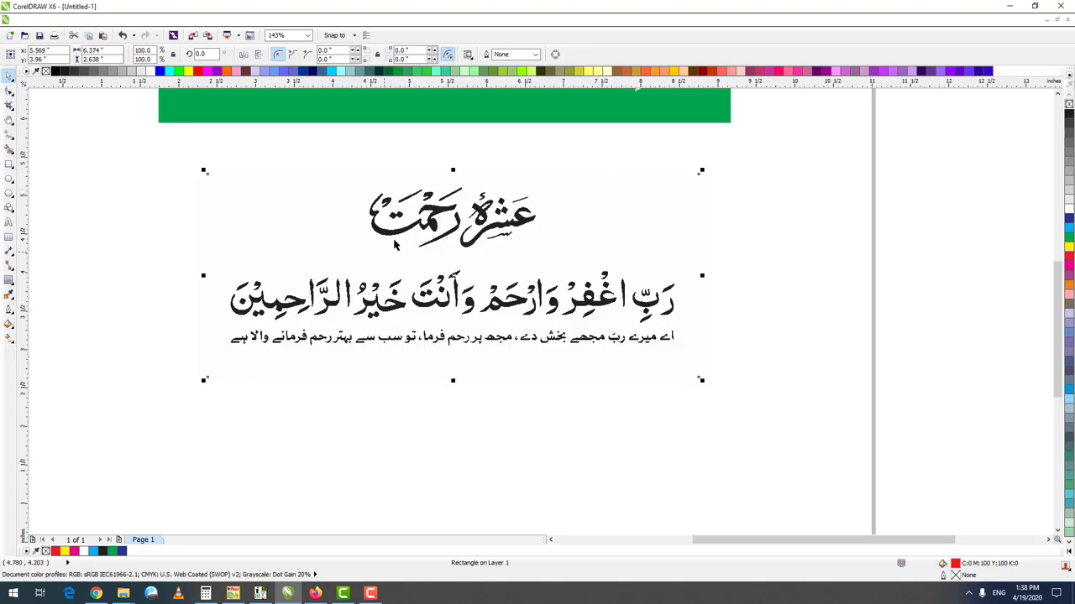
Scale the monochrome image down about its centre to 76.8% and remove its white background fill.
{"action": "left_click_drag", "start_coordinate": [161, 157], "coordinate": [830, 386]}
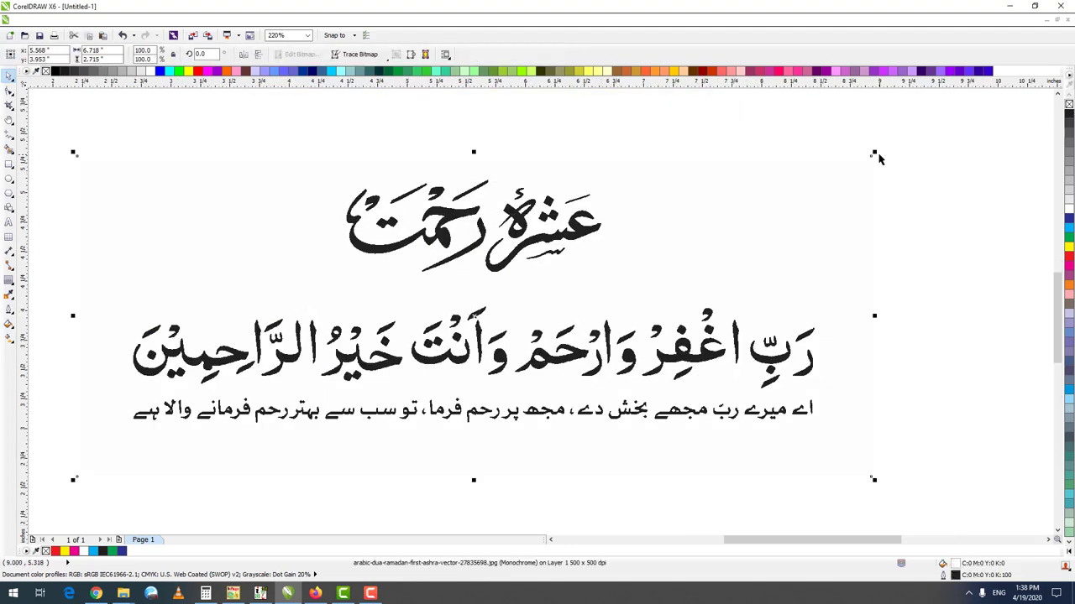
{"action": "left_click_drag", "start_coordinate": [875, 153], "coordinate": [782, 190]}
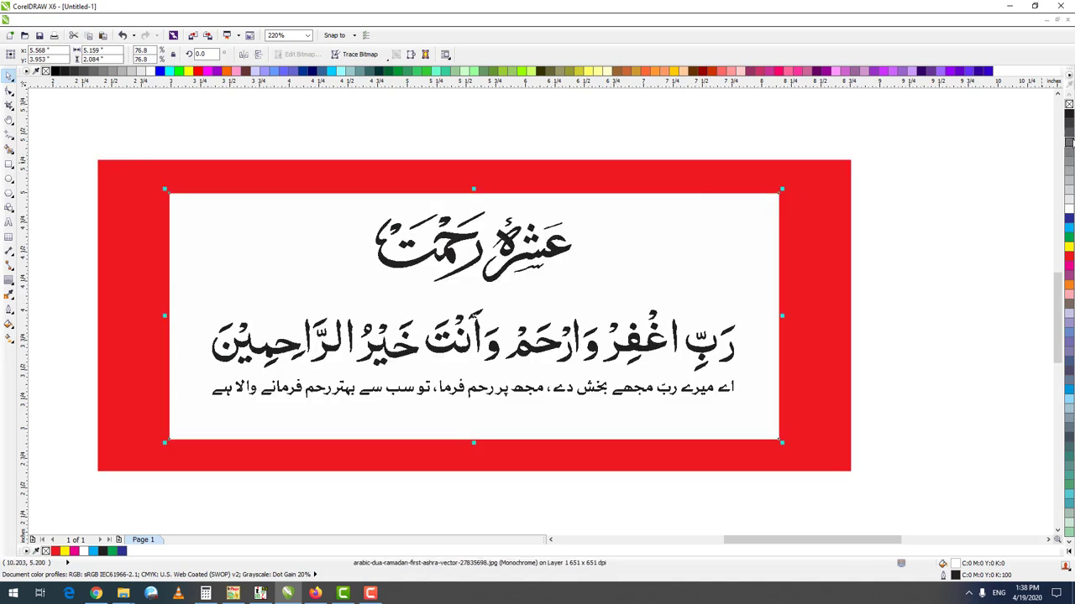
{"action": "left_click", "coordinate": [1069, 105]}
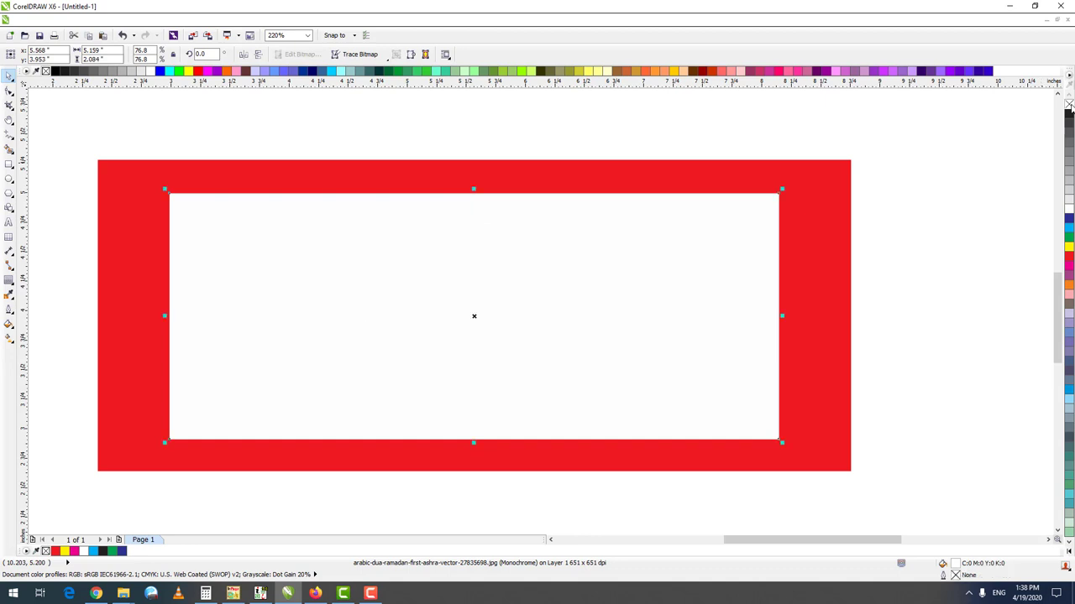
{"action": "key", "text": "ctrl+z"}
{"action": "left_click", "coordinate": [1069, 105]}
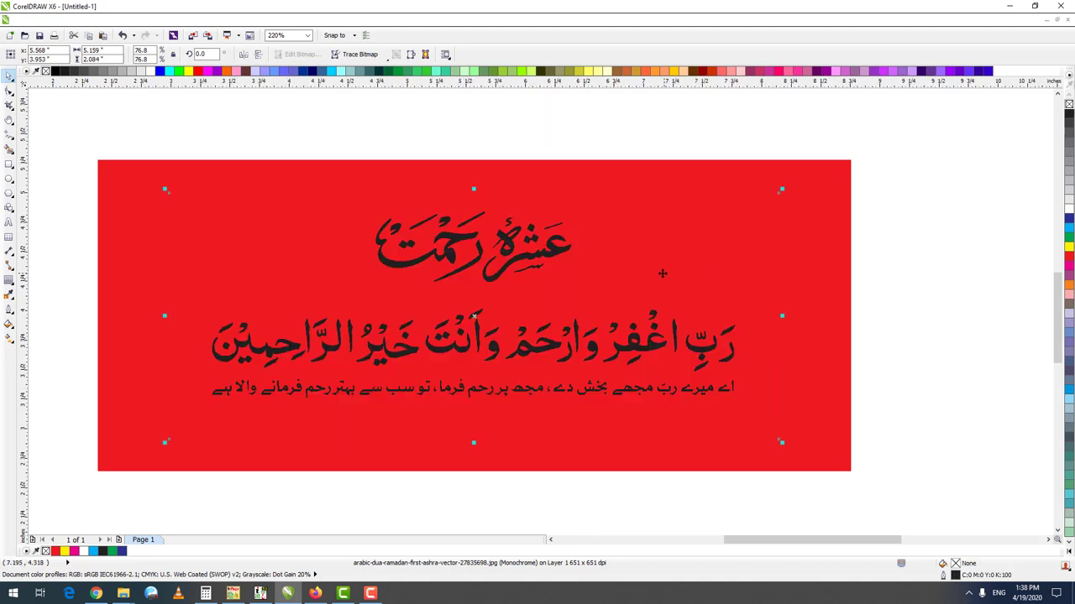
Try dark grey, green, red, magenta and white as the lettering colour of the monochrome image.
{"action": "right_click", "coordinate": [1068, 134]}
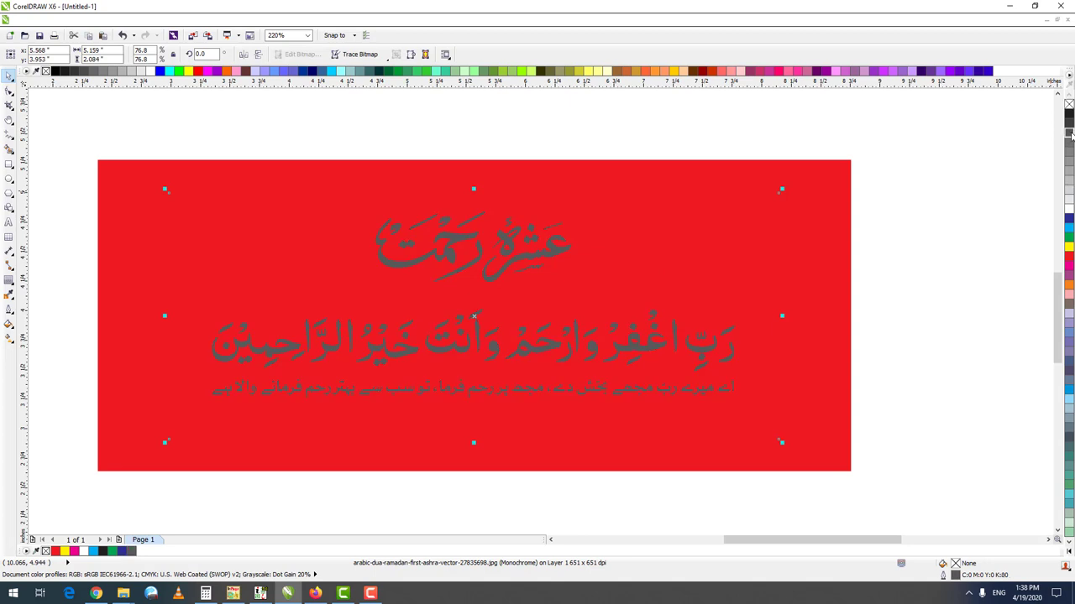
{"action": "right_click", "coordinate": [1069, 238]}
{"action": "right_click", "coordinate": [1069, 255]}
{"action": "right_click", "coordinate": [1068, 263]}
{"action": "right_click", "coordinate": [1069, 255]}
{"action": "right_click", "coordinate": [1068, 211]}
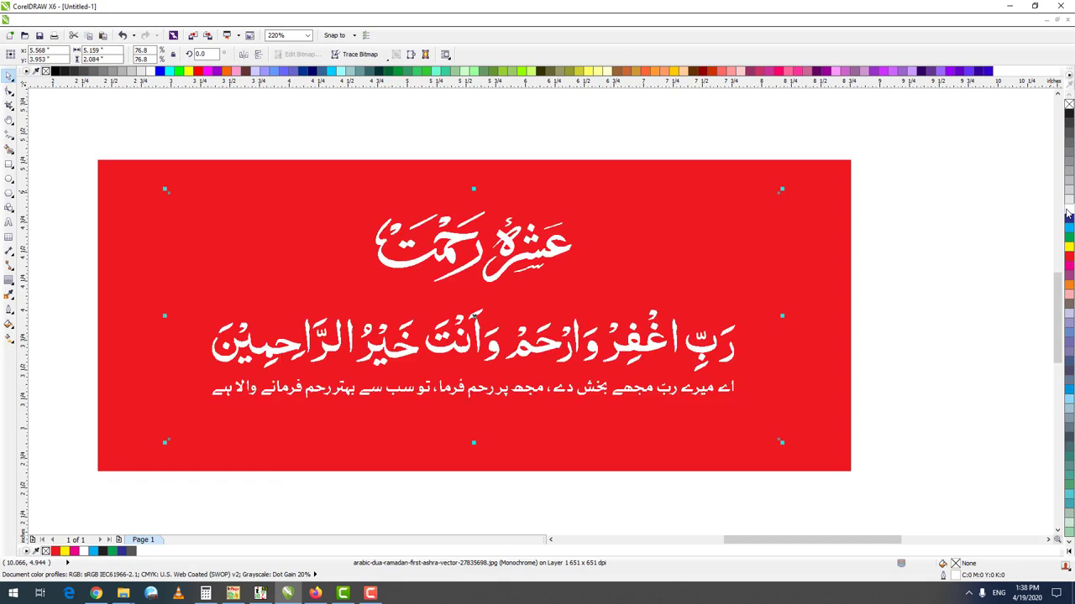
Try yellow, green, cyan, purple, orange, pink and magenta as the background colour of the monochrome image.
{"action": "left_click", "coordinate": [1069, 246]}
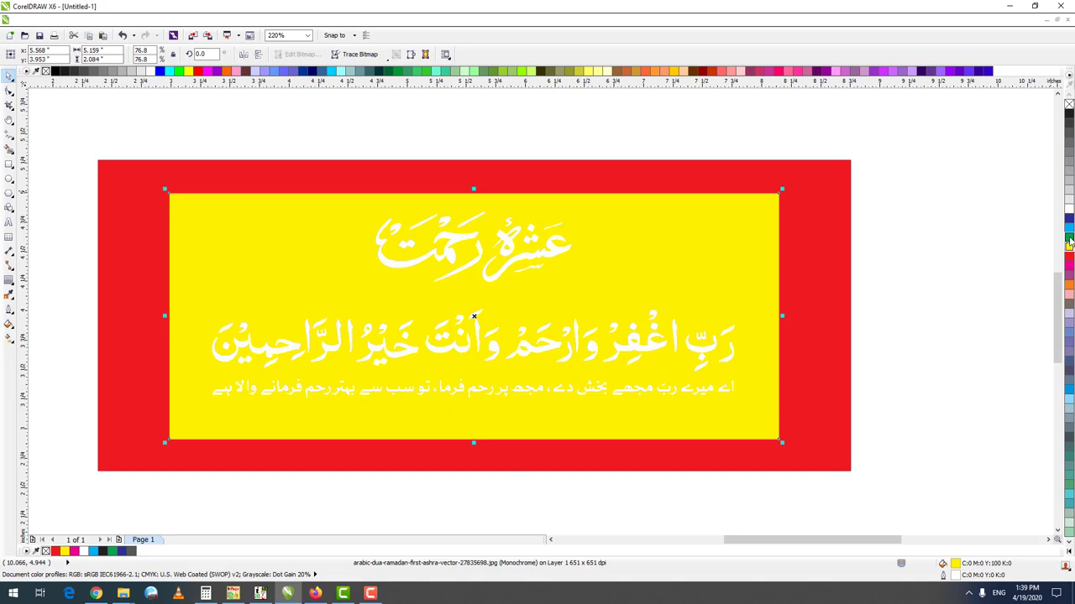
{"action": "left_click", "coordinate": [1069, 238]}
{"action": "left_click", "coordinate": [1069, 227]}
{"action": "left_click", "coordinate": [1069, 246]}
{"action": "left_click", "coordinate": [1069, 277]}
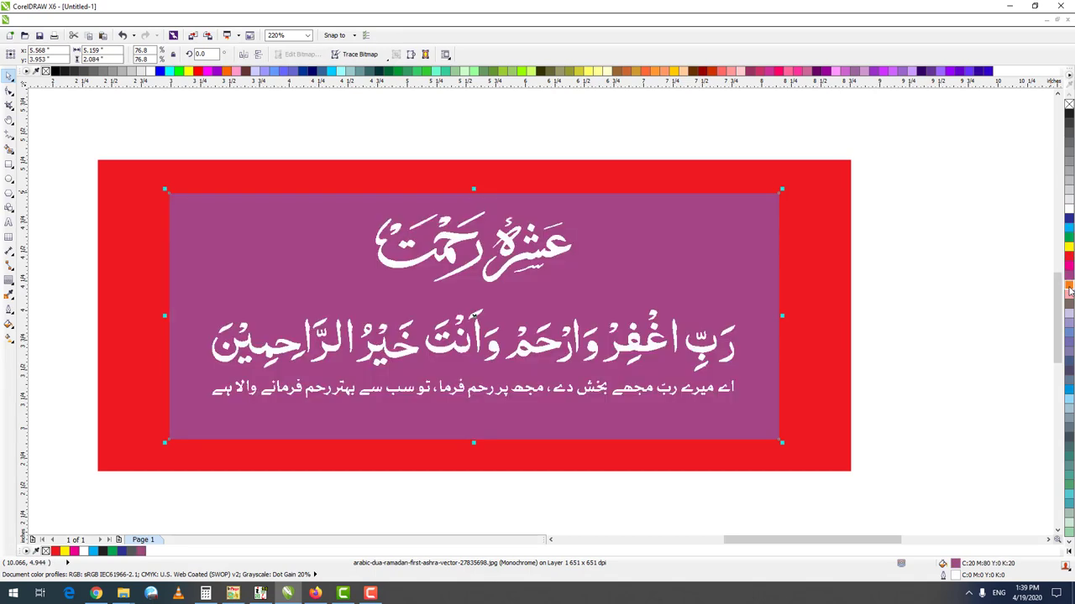
{"action": "left_click", "coordinate": [1069, 286]}
{"action": "left_click", "coordinate": [1069, 294]}
{"action": "left_click", "coordinate": [1069, 267]}
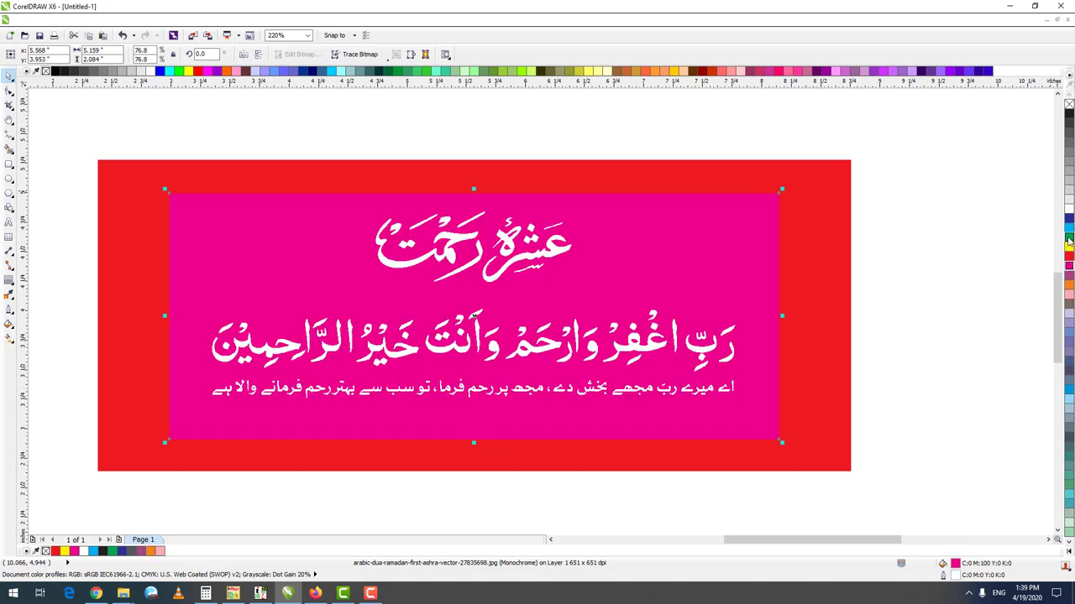
Try a green image background with blue, white, yellow and orange lettering, and brown for both background and lettering.
{"action": "left_click", "coordinate": [1068, 239]}
{"action": "right_click", "coordinate": [1068, 220]}
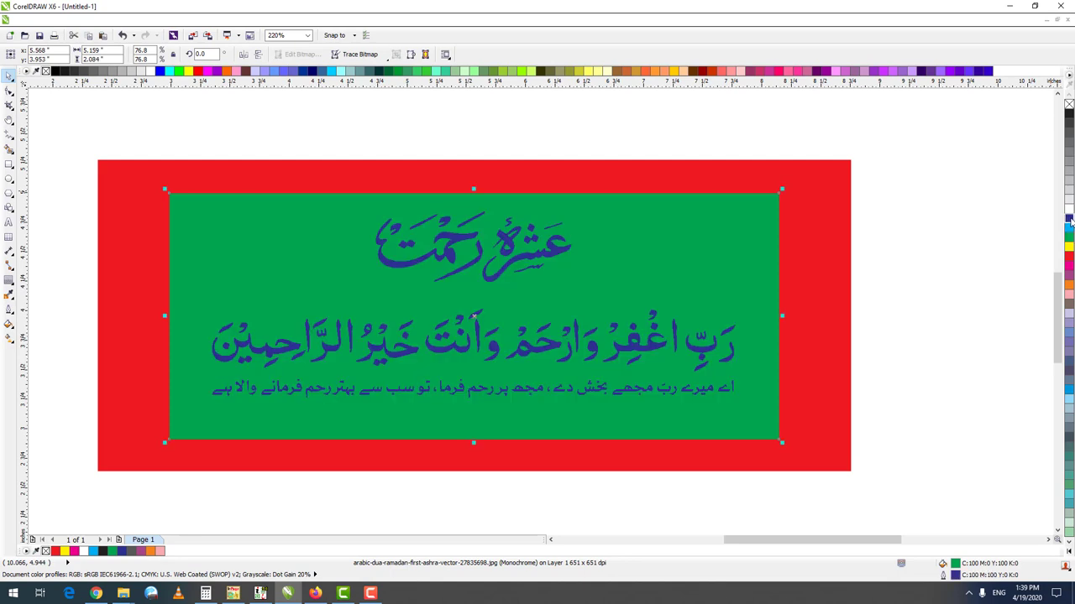
{"action": "right_click", "coordinate": [1068, 209]}
{"action": "right_click", "coordinate": [1068, 246]}
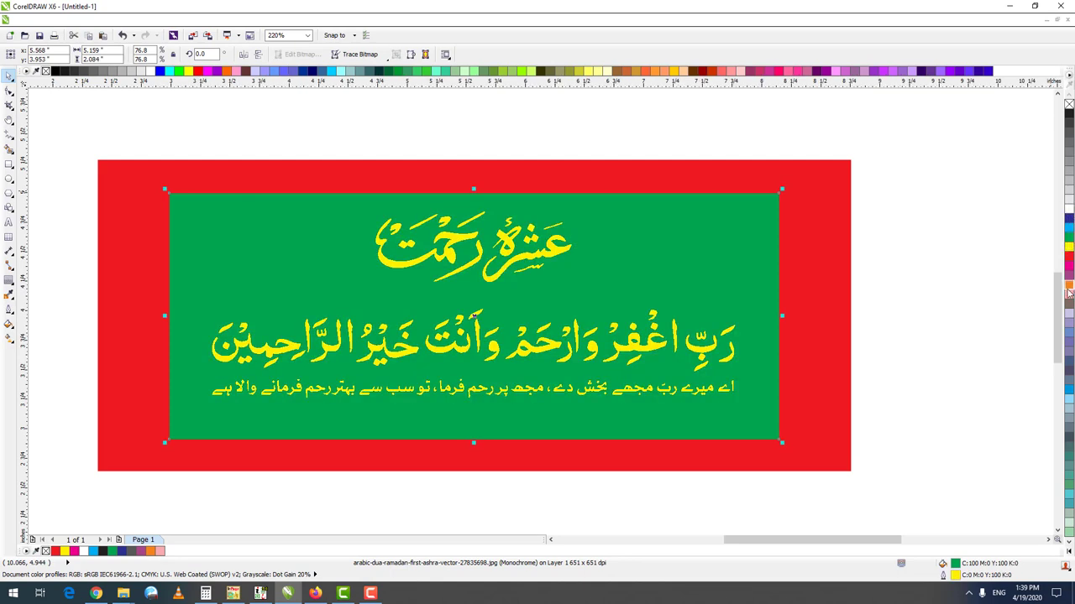
{"action": "right_click", "coordinate": [1069, 288]}
{"action": "left_click", "coordinate": [1068, 305]}
{"action": "right_click", "coordinate": [1069, 305]}
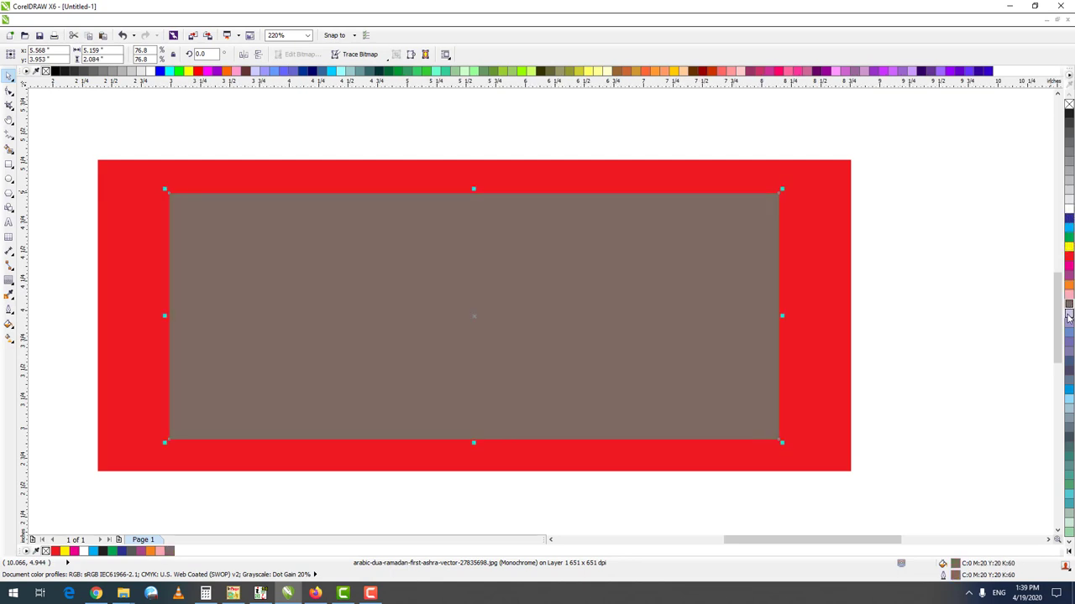
Give the monochrome image white lettering on a cyan background.
{"action": "left_click", "coordinate": [1068, 315]}
{"action": "right_click", "coordinate": [1069, 208]}
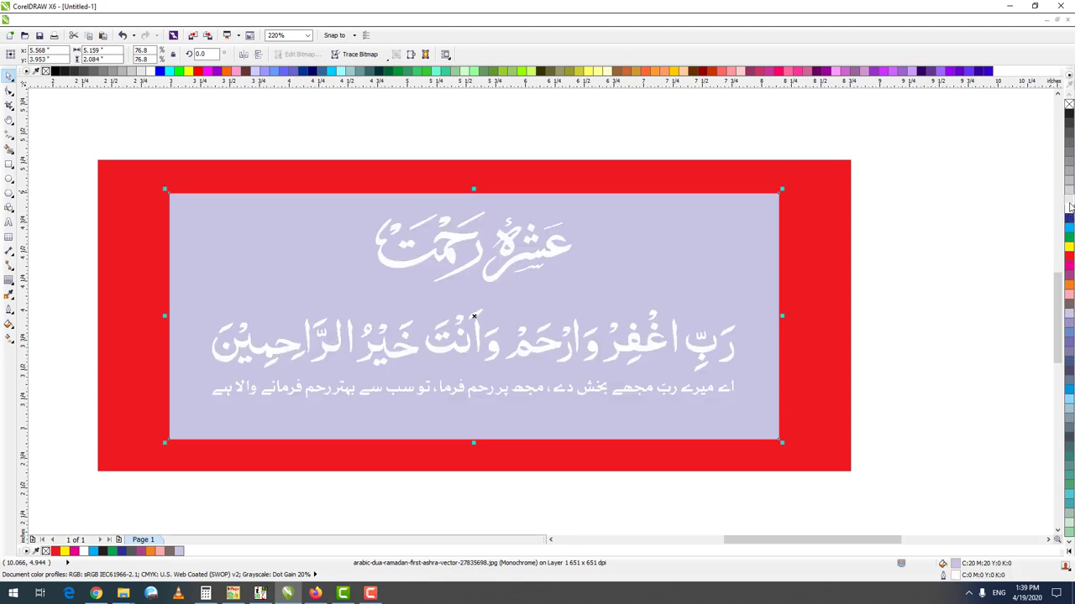
{"action": "left_click", "coordinate": [1068, 227]}
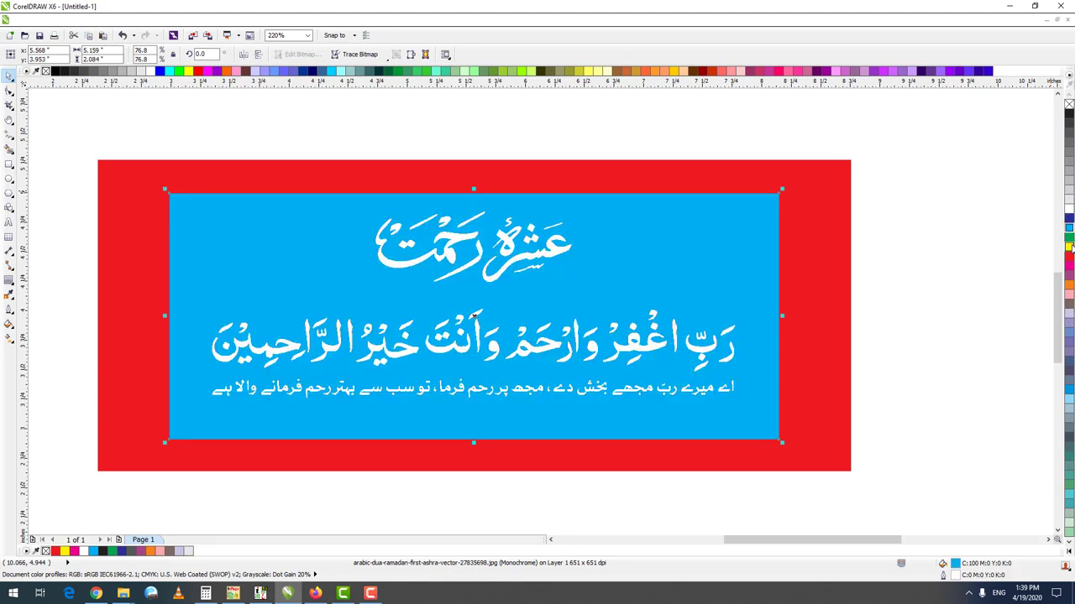
{"action": "left_click_drag", "start_coordinate": [118, 290], "coordinate": [785, 436]}
{"action": "scroll", "coordinate": [490, 336], "scroll_direction": "down", "scroll_amount": 5}
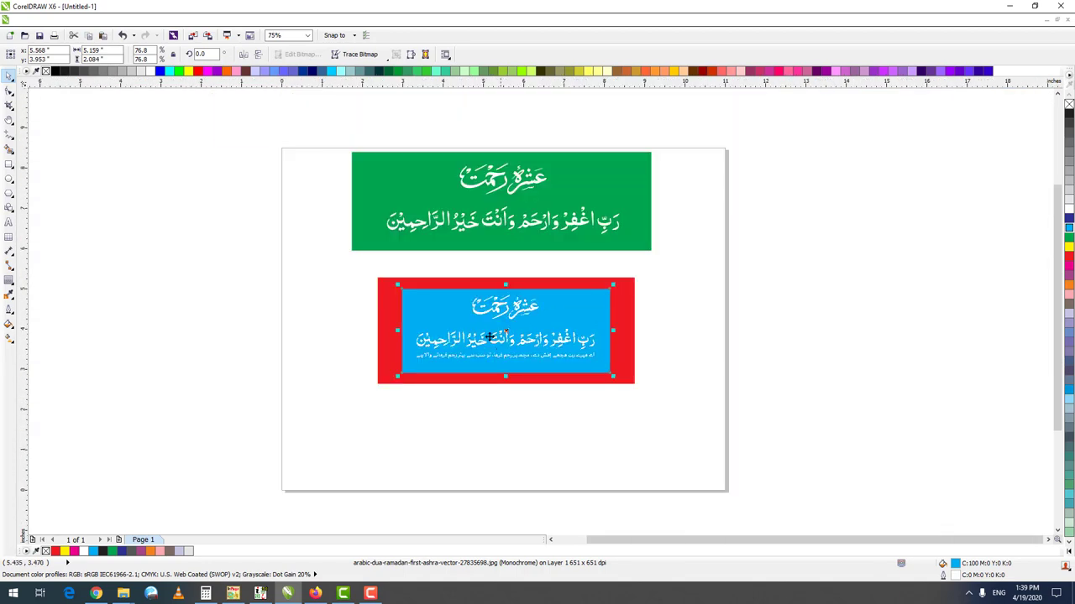
{"action": "left_click_drag", "start_coordinate": [376, 275], "coordinate": [717, 401]}
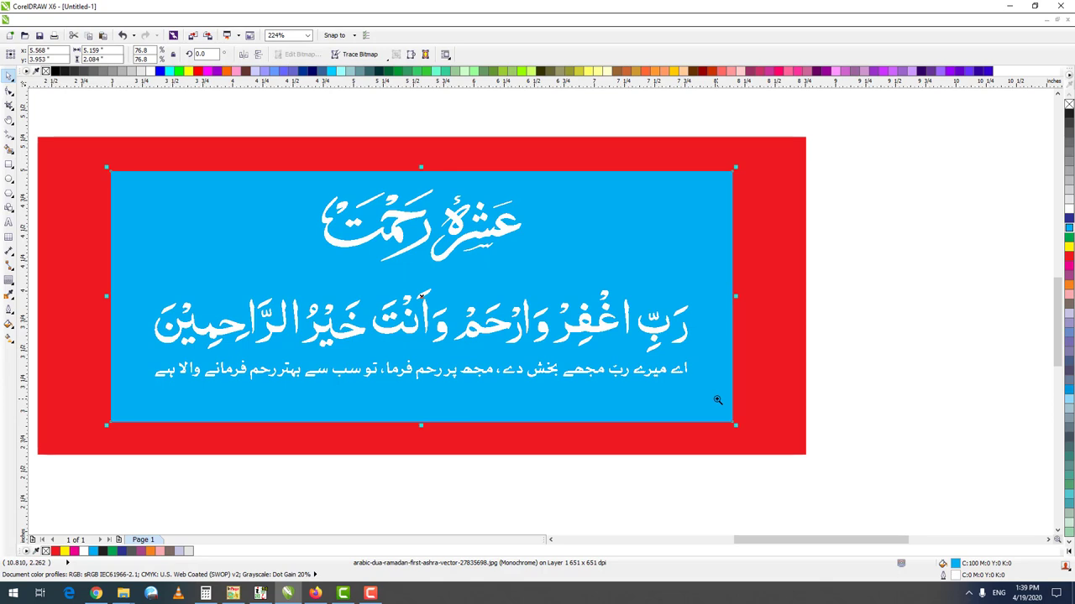
{"action": "scroll", "coordinate": [717, 400], "scroll_direction": "down", "scroll_amount": 2}
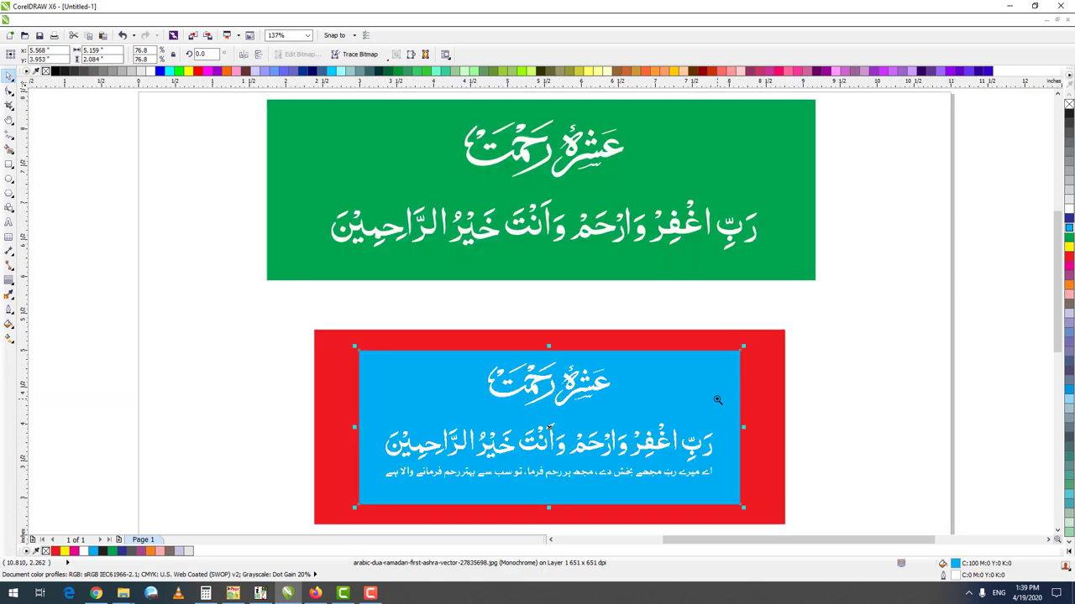